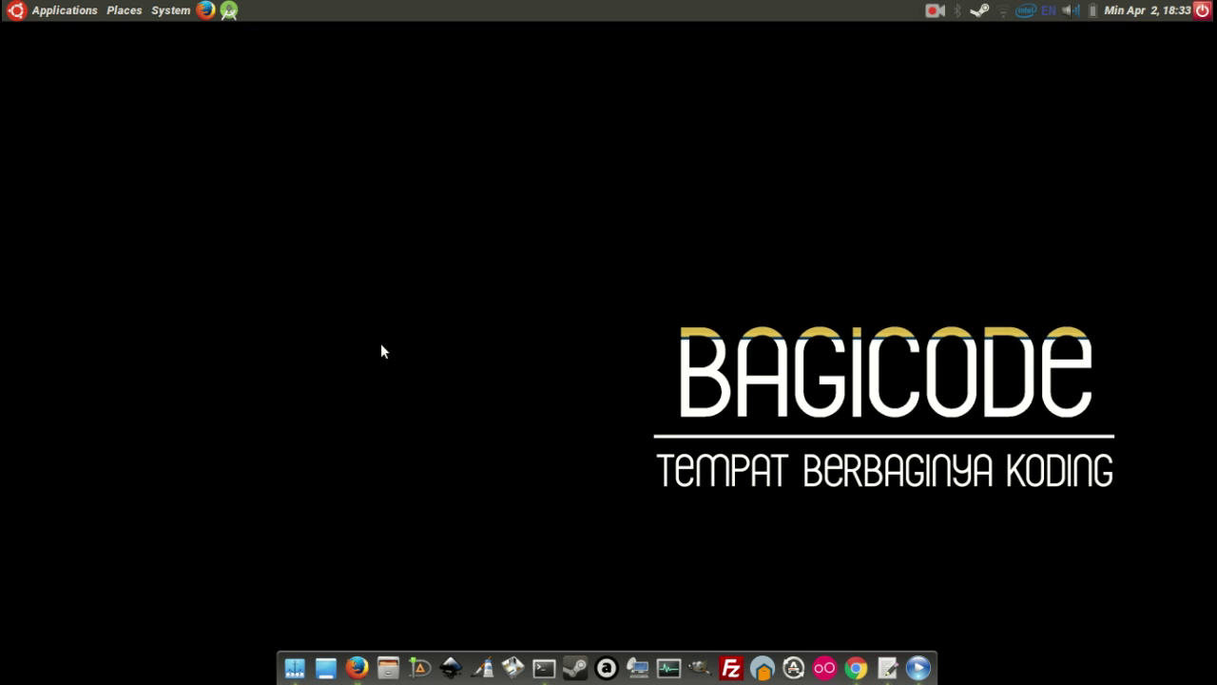
Switch to Firefox and examine the API Jakarta home page address and the username and password fields of the login form
click(357, 666)
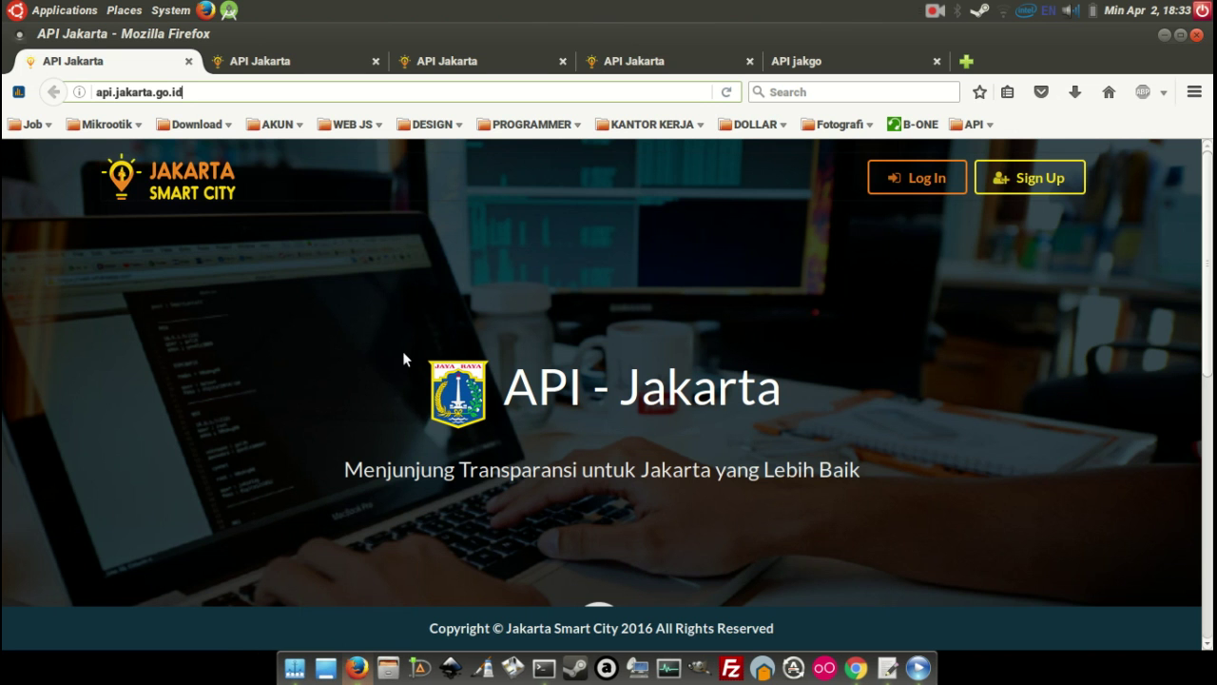
click(179, 95)
drag(188, 92, 96, 88)
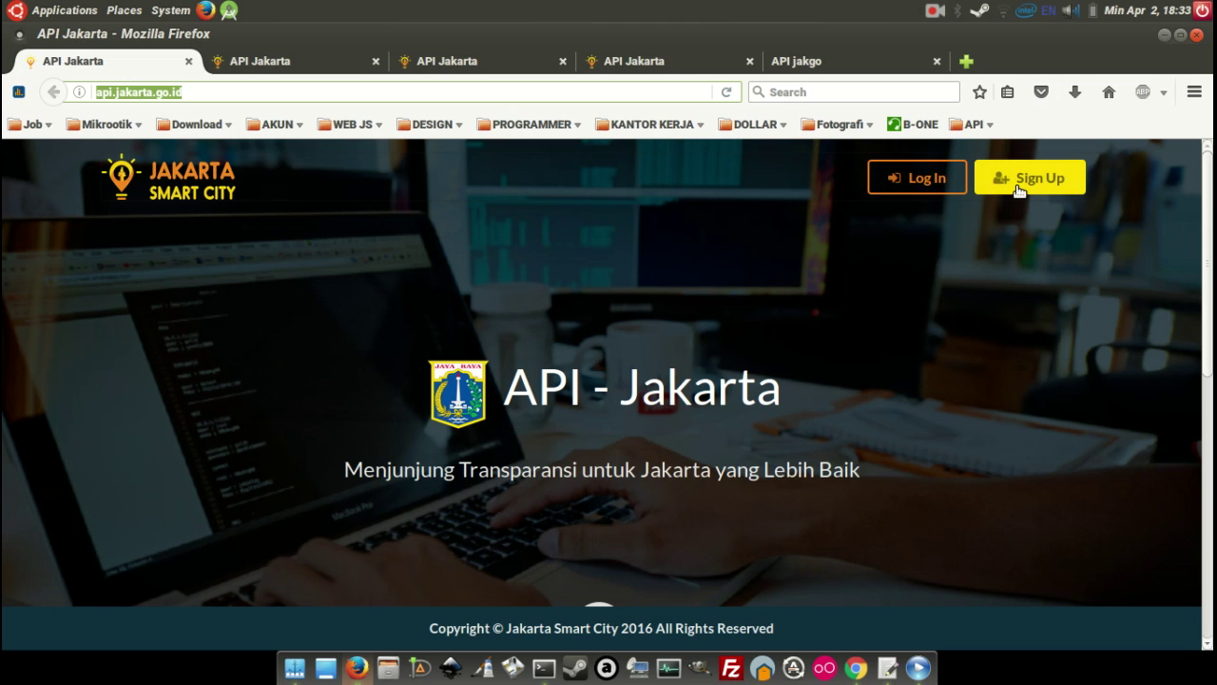
click(226, 92)
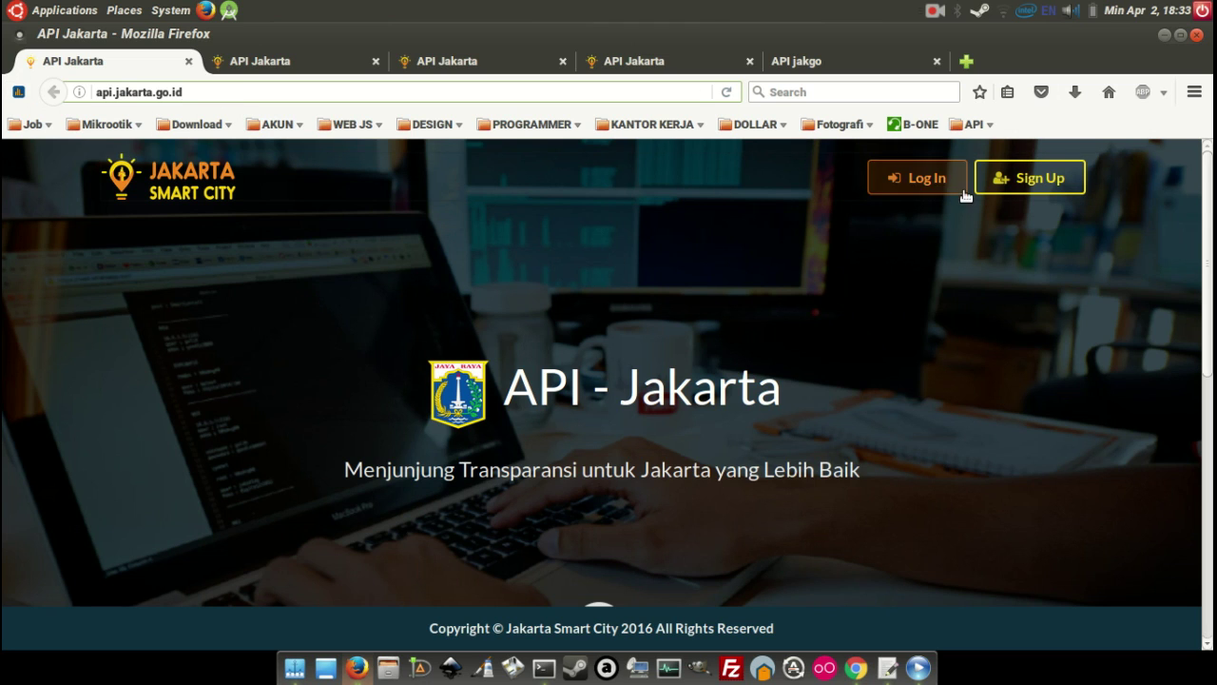
click(306, 60)
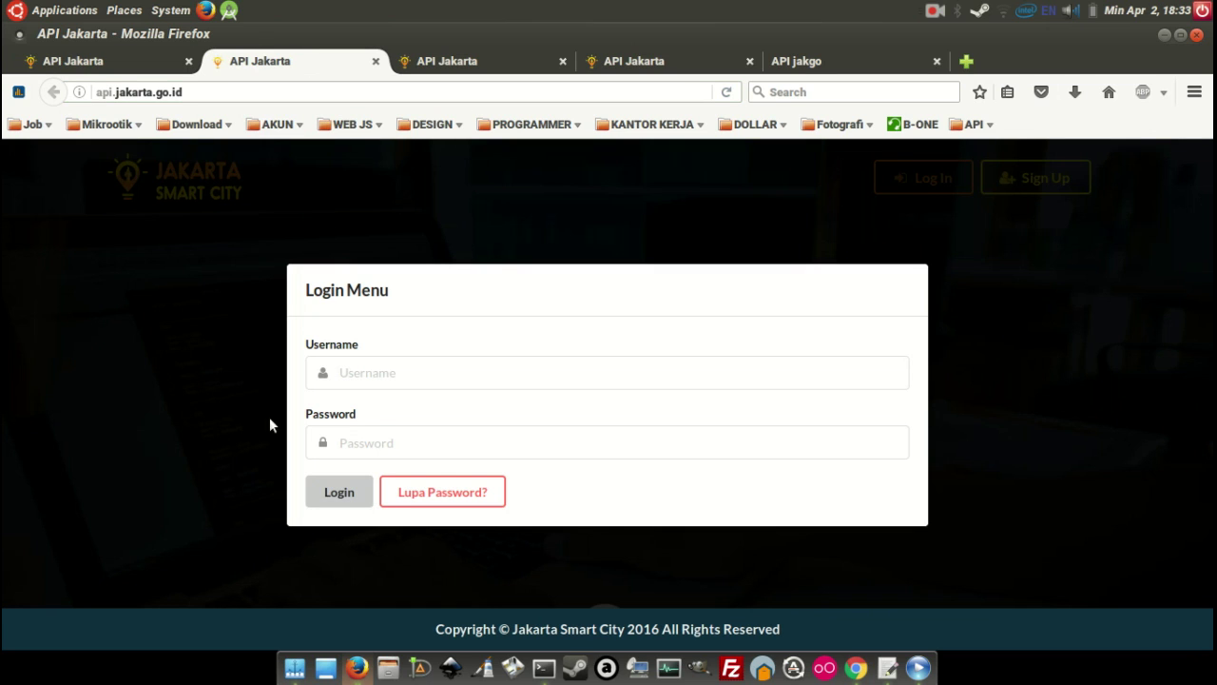
click(550, 372)
click(531, 439)
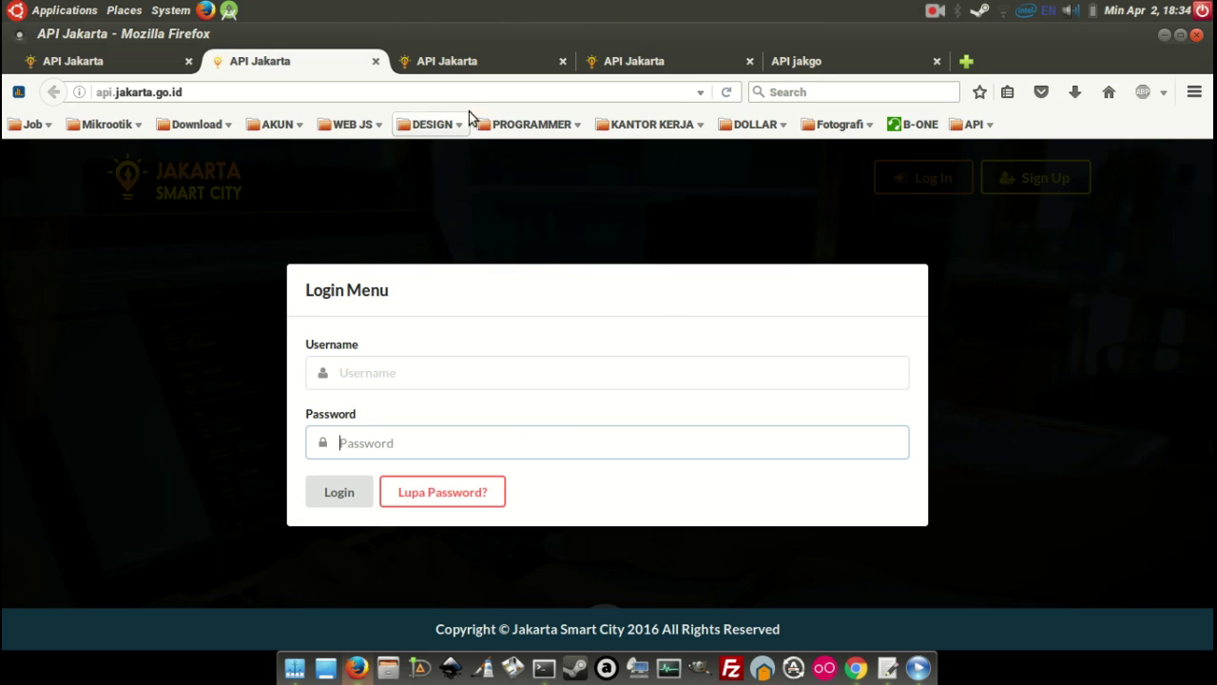
Open the Bagi Pukesmas application's details from the account home page and highlight the end of its description
click(468, 63)
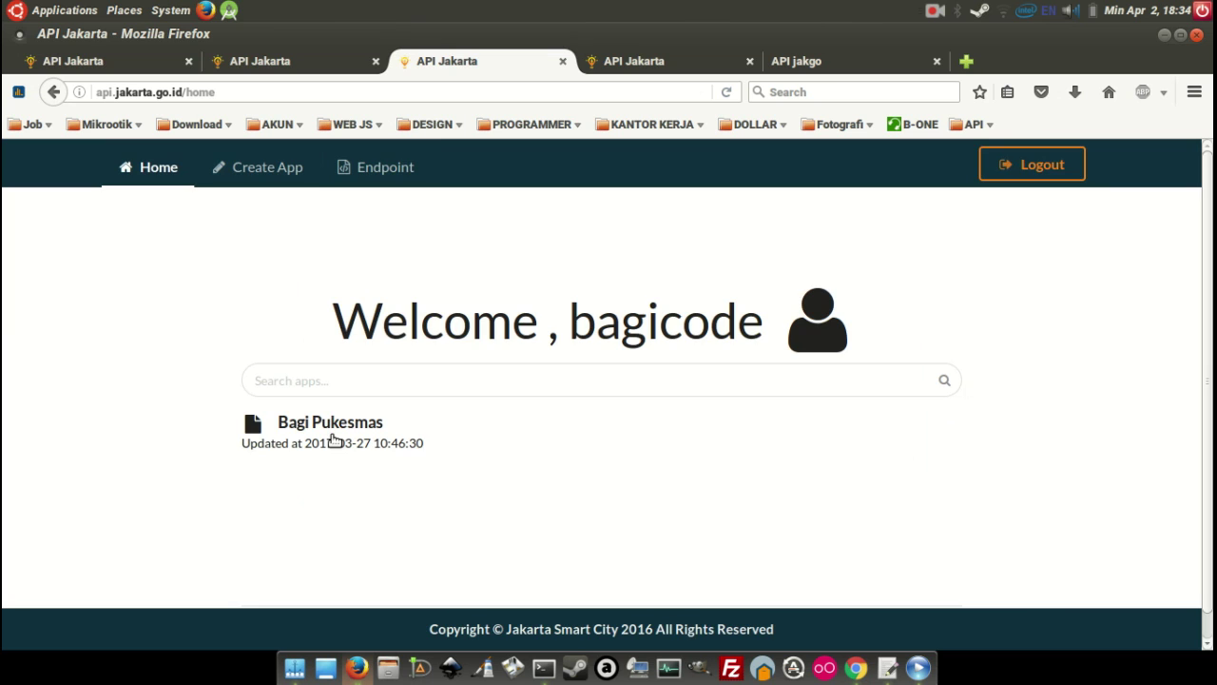
click(335, 439)
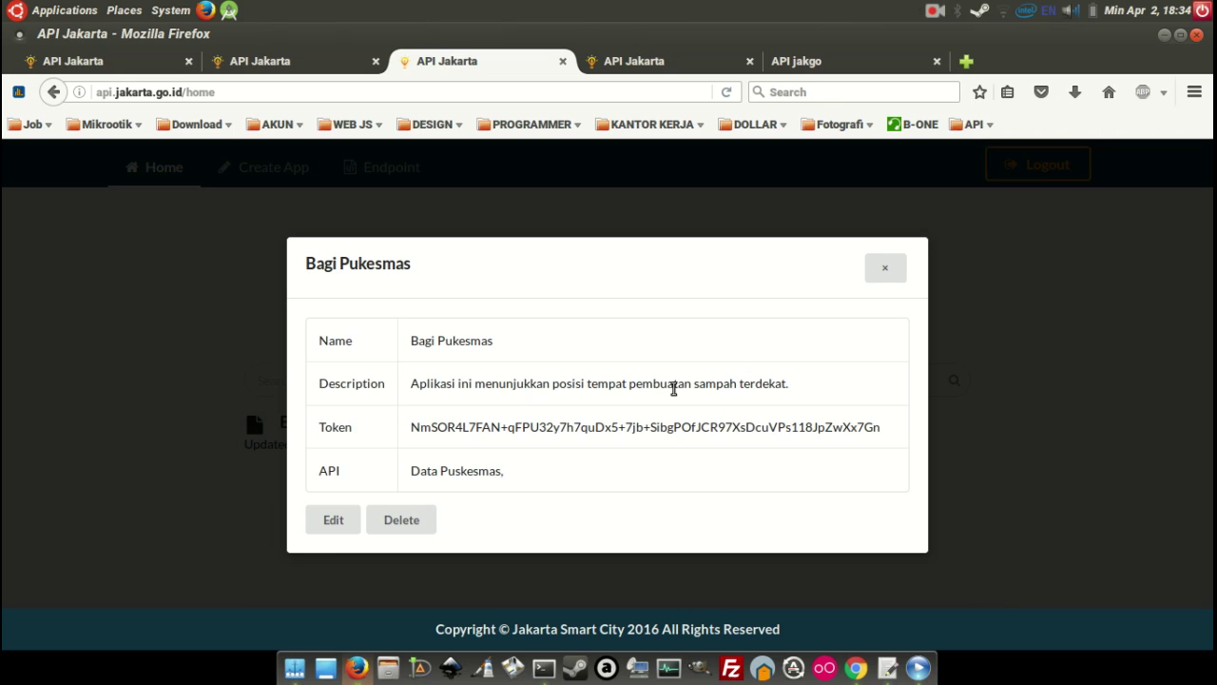
drag(631, 383, 767, 400)
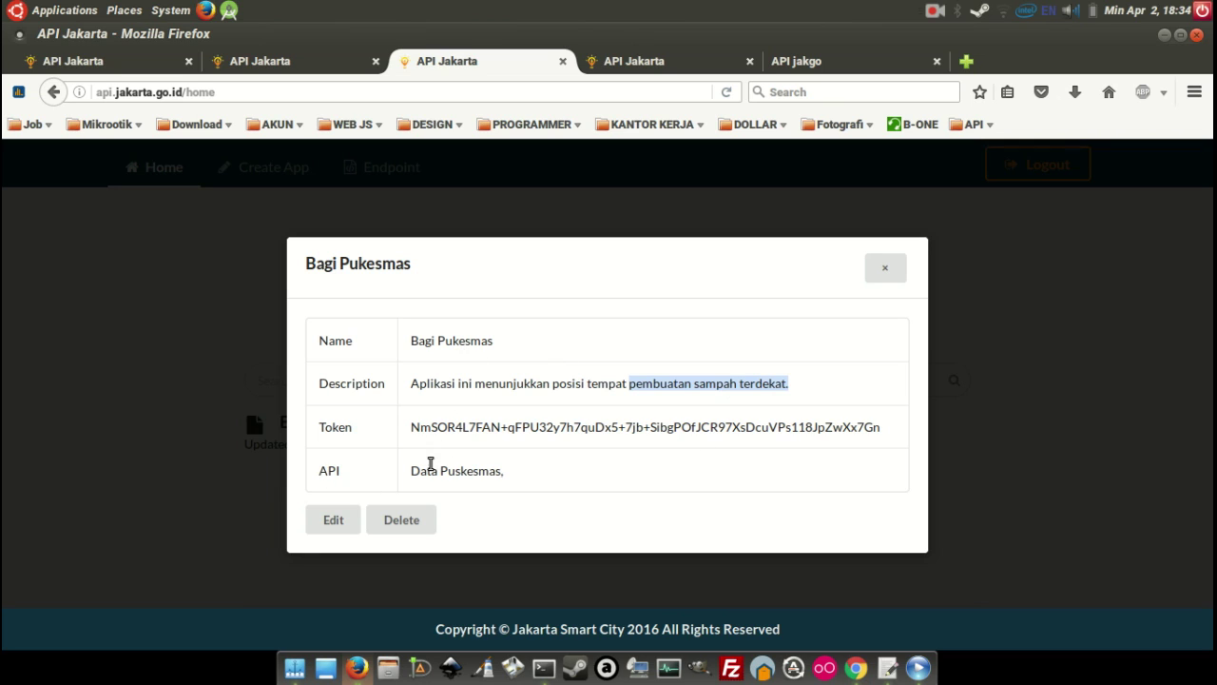
click(618, 60)
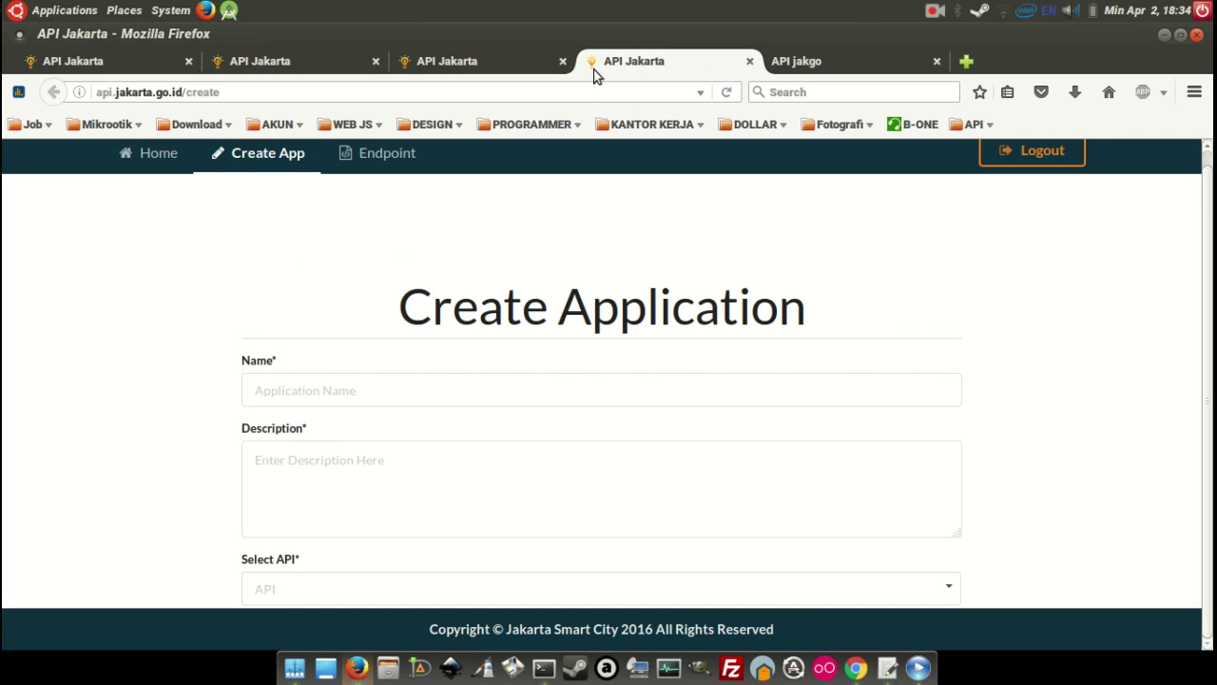
click(474, 59)
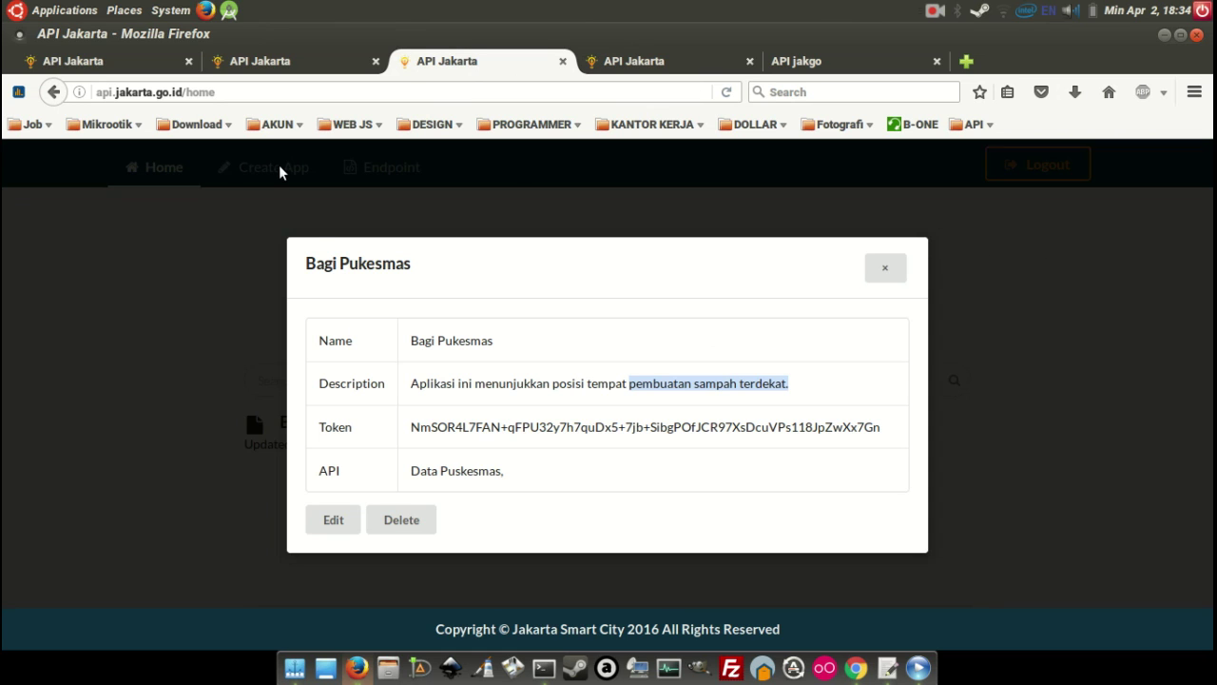
click(297, 60)
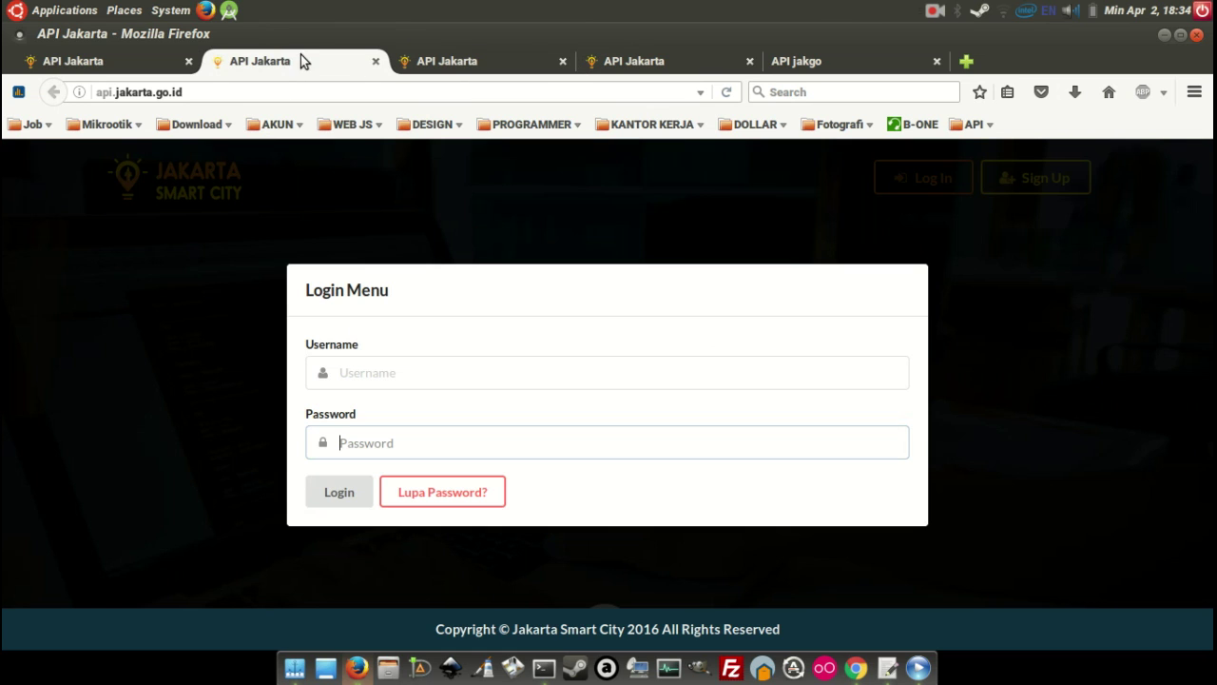
click(677, 63)
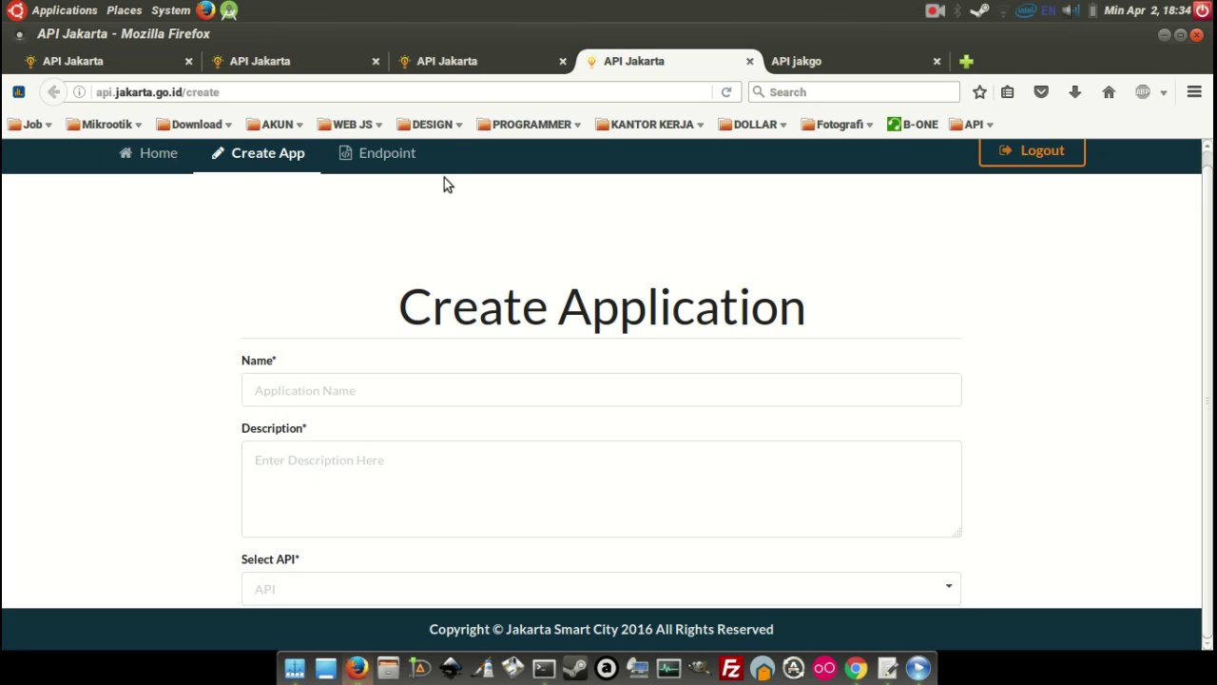
click(465, 57)
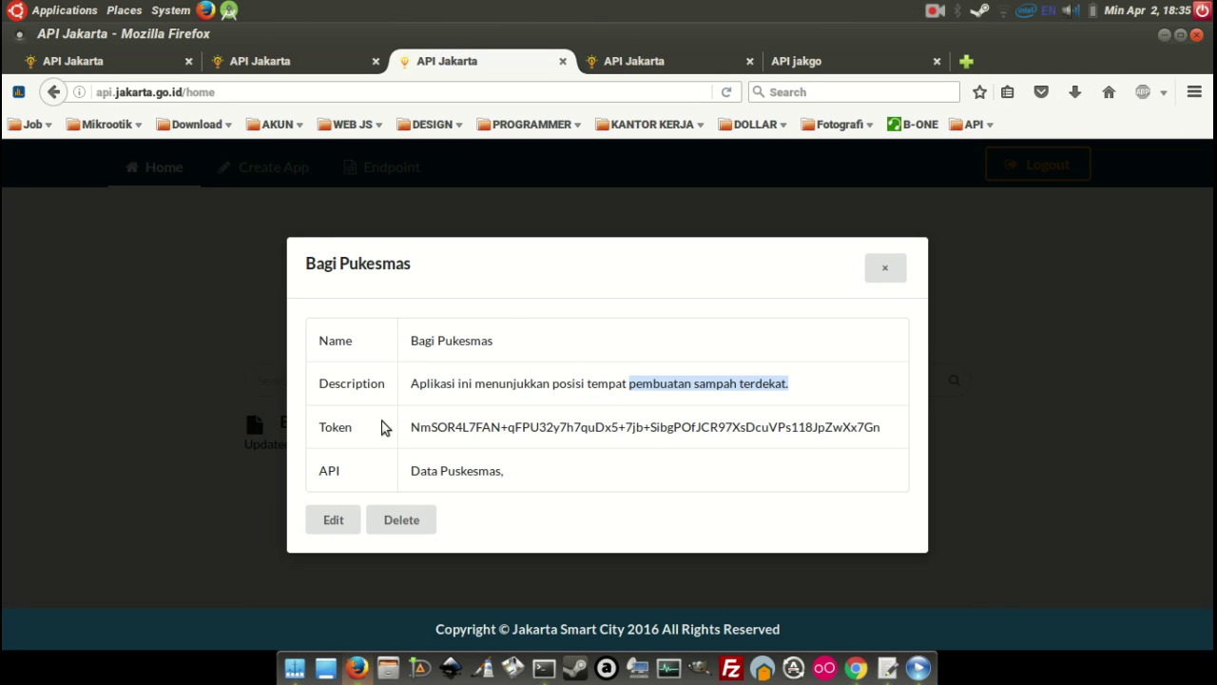
In the Create Application form, select the Data Puskesmas, Data Rute Busway, Data Museum and Data Emergency APIs
click(700, 61)
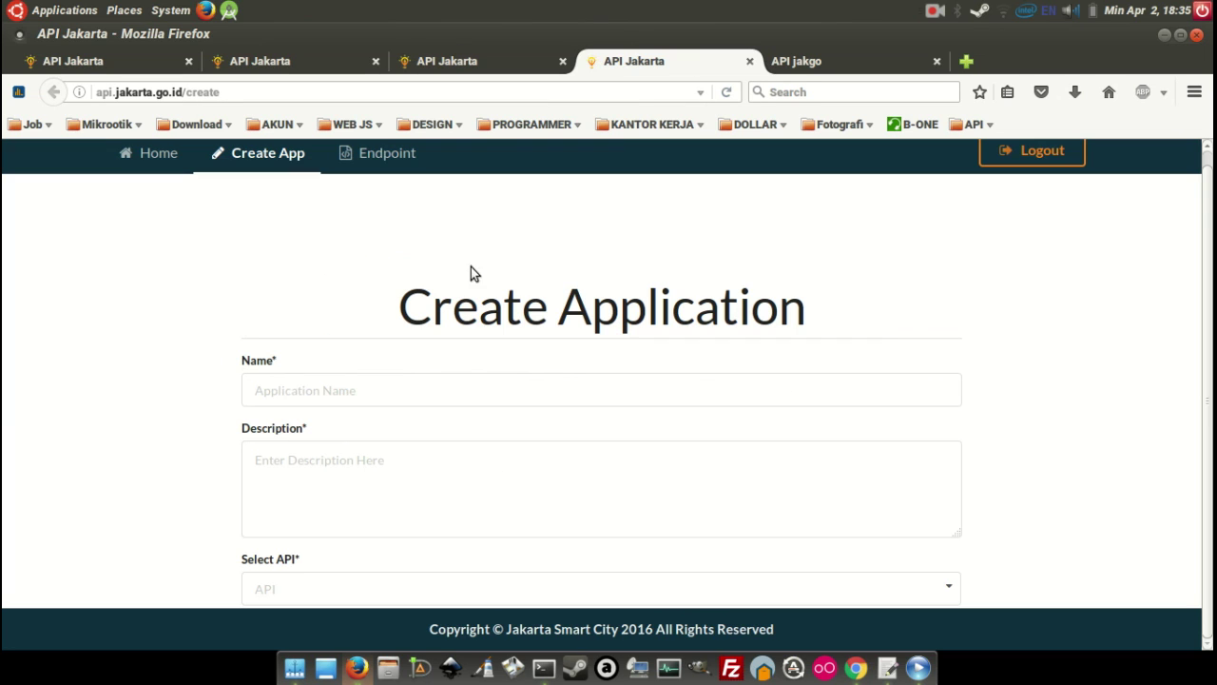
click(321, 591)
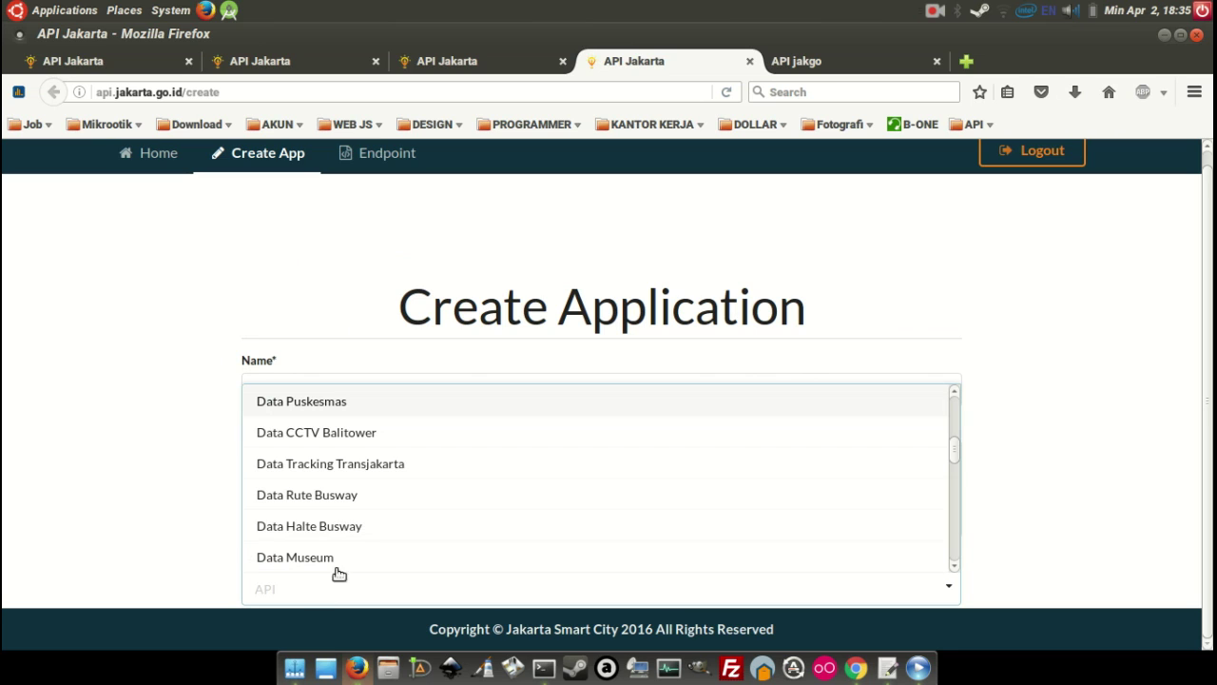
click(377, 404)
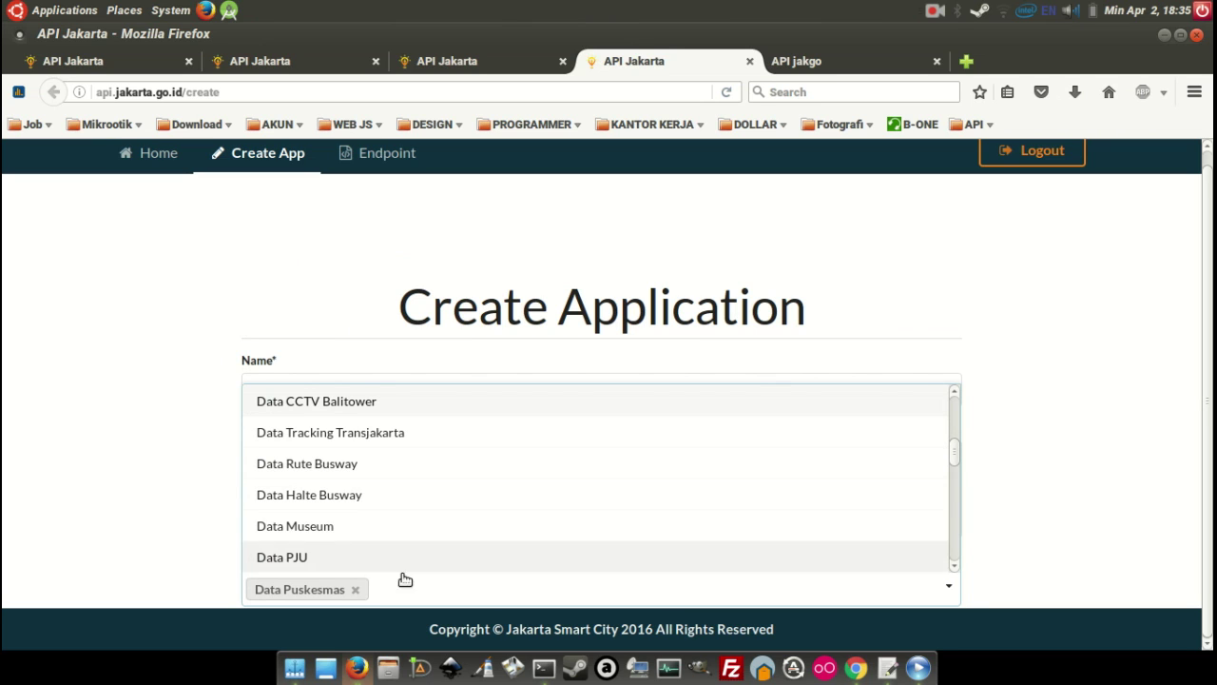
click(390, 466)
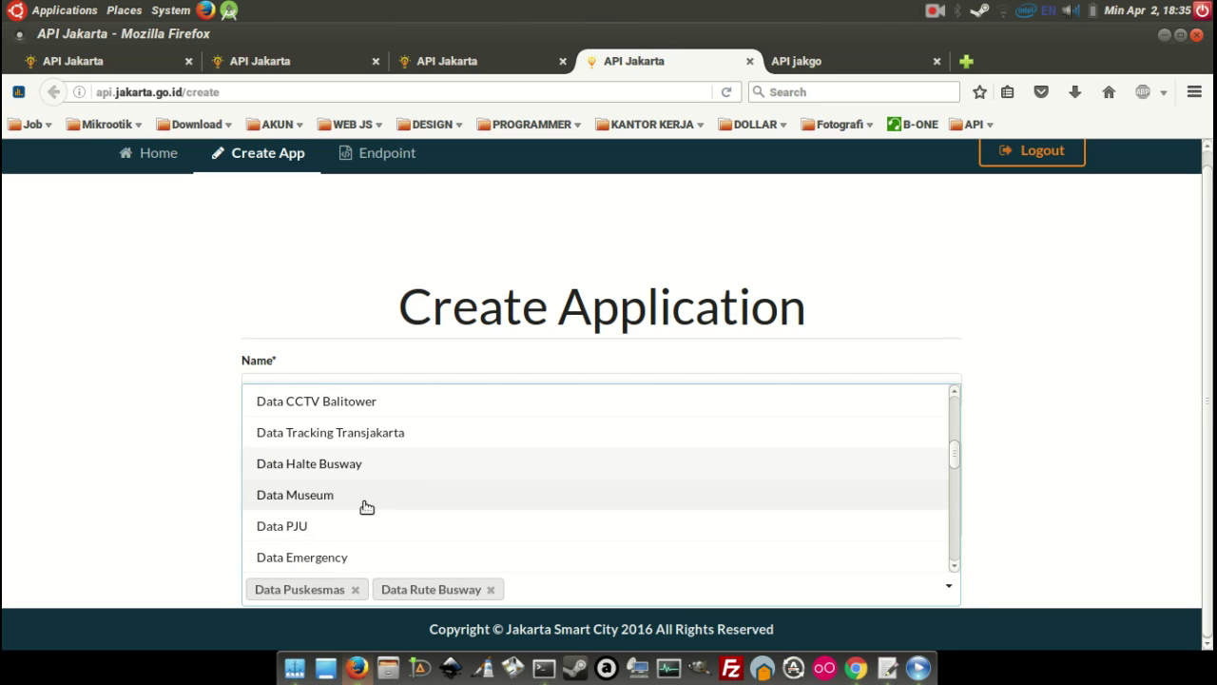
click(362, 502)
click(377, 532)
scroll(625, 448, down, 5)
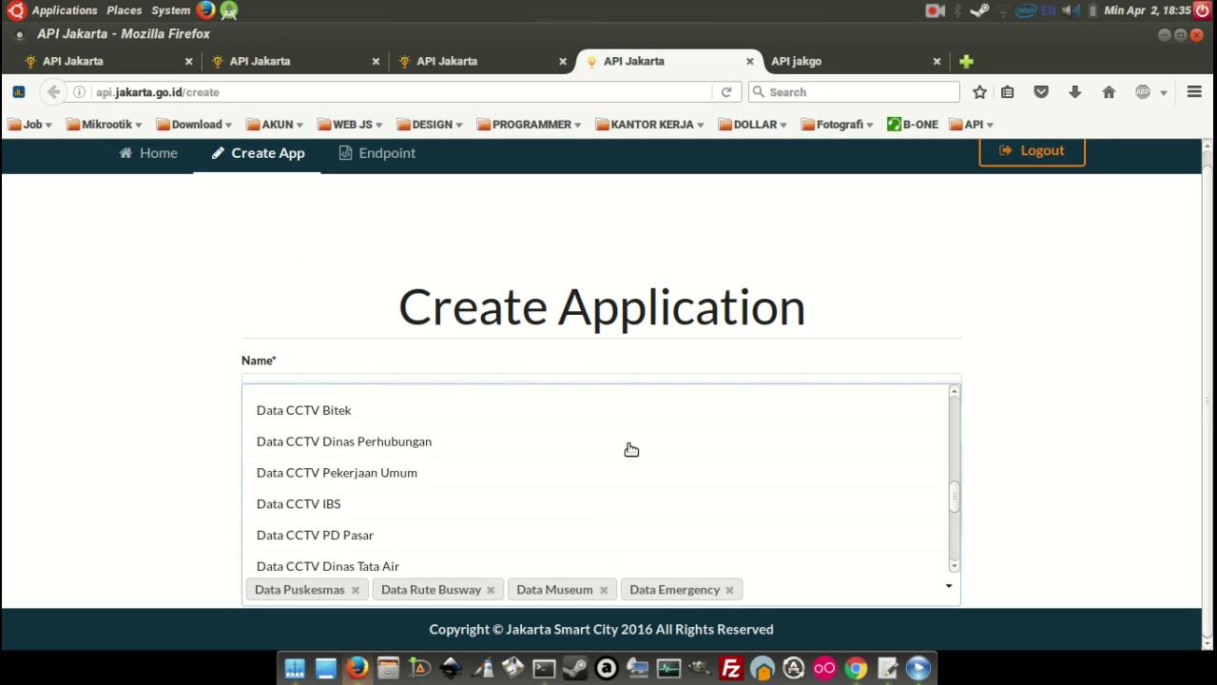
scroll(956, 538, down, 2)
mouse_move(959, 549)
mouse_down()
mouse_move(968, 433)
mouse_move(956, 394)
mouse_move(977, 489)
mouse_move(966, 563)
mouse_up()
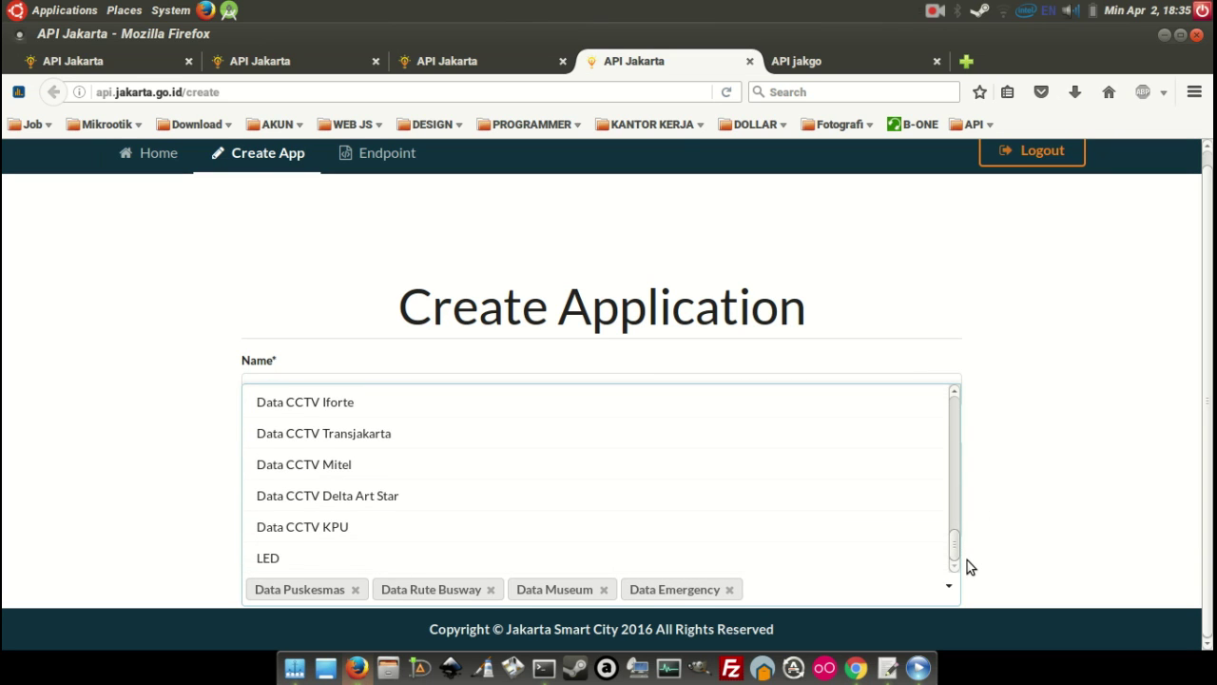
click(1062, 385)
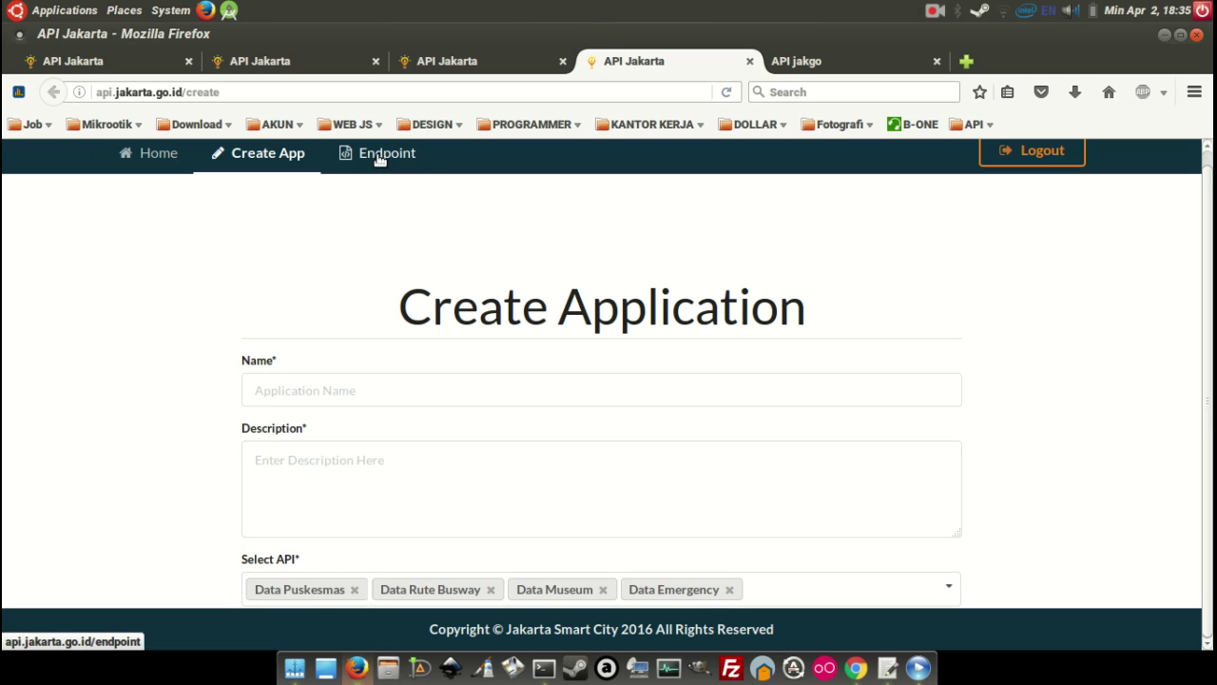
Look through the API jakgo endpoint documentation, from the introduction to the Kota and Kecamatan resources
click(797, 63)
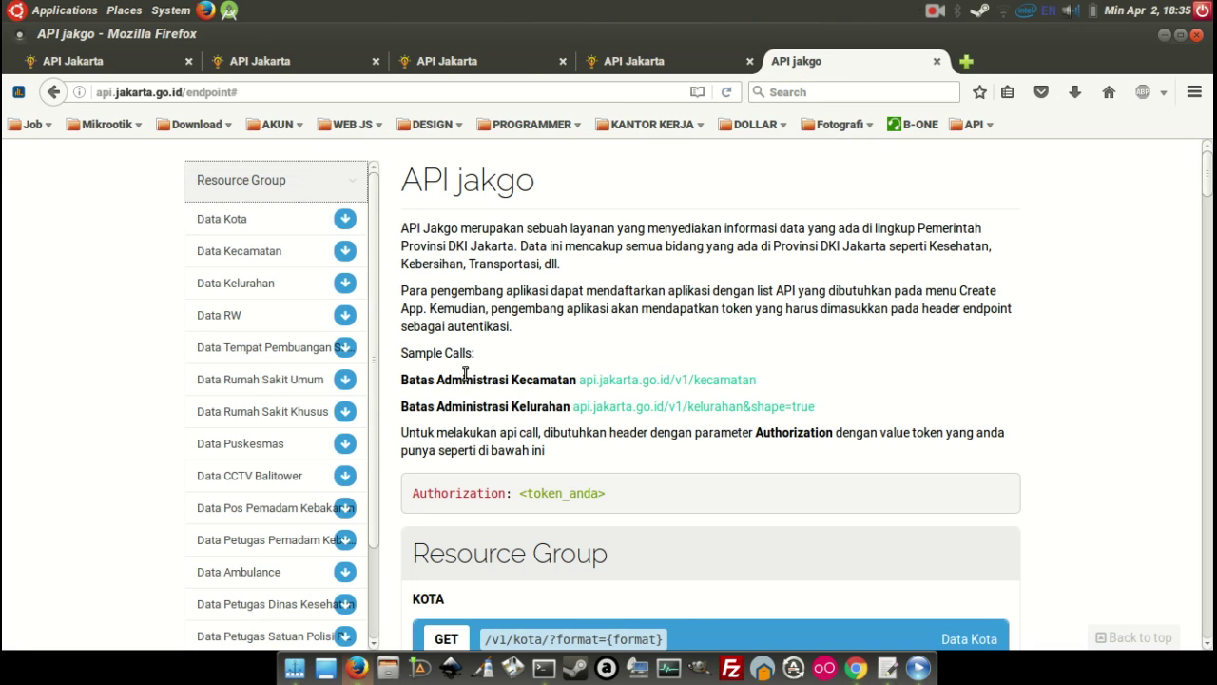
scroll(951, 328, down, 6)
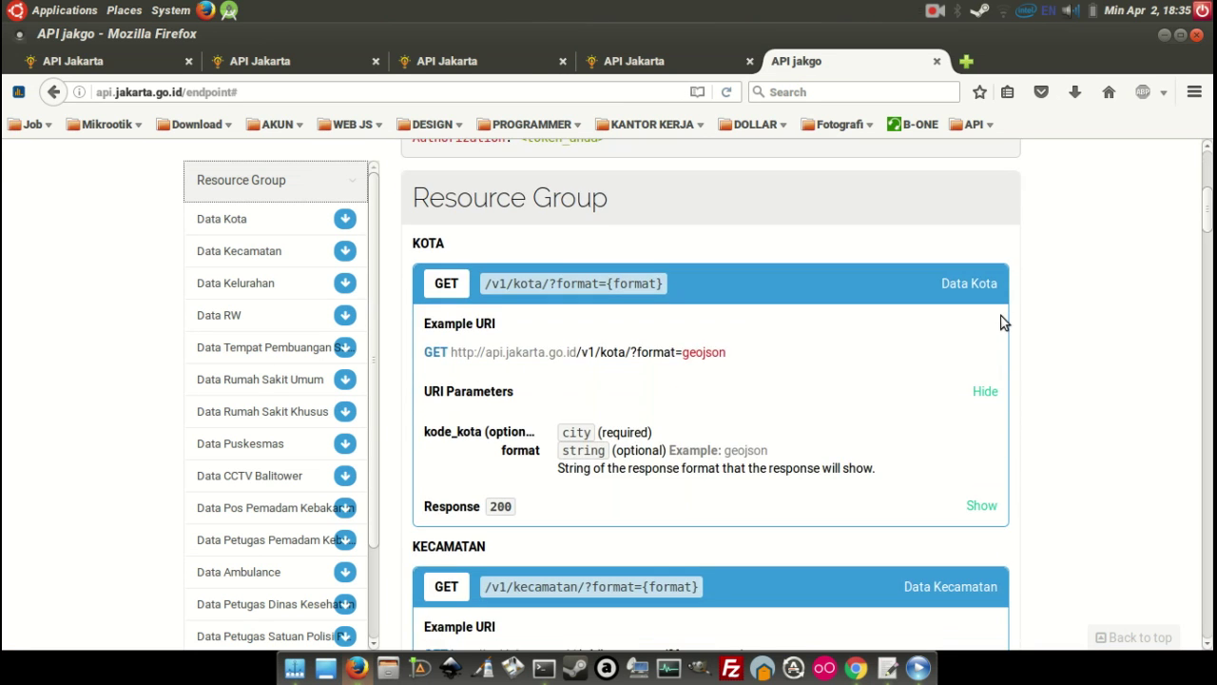
scroll(904, 328, down, 2)
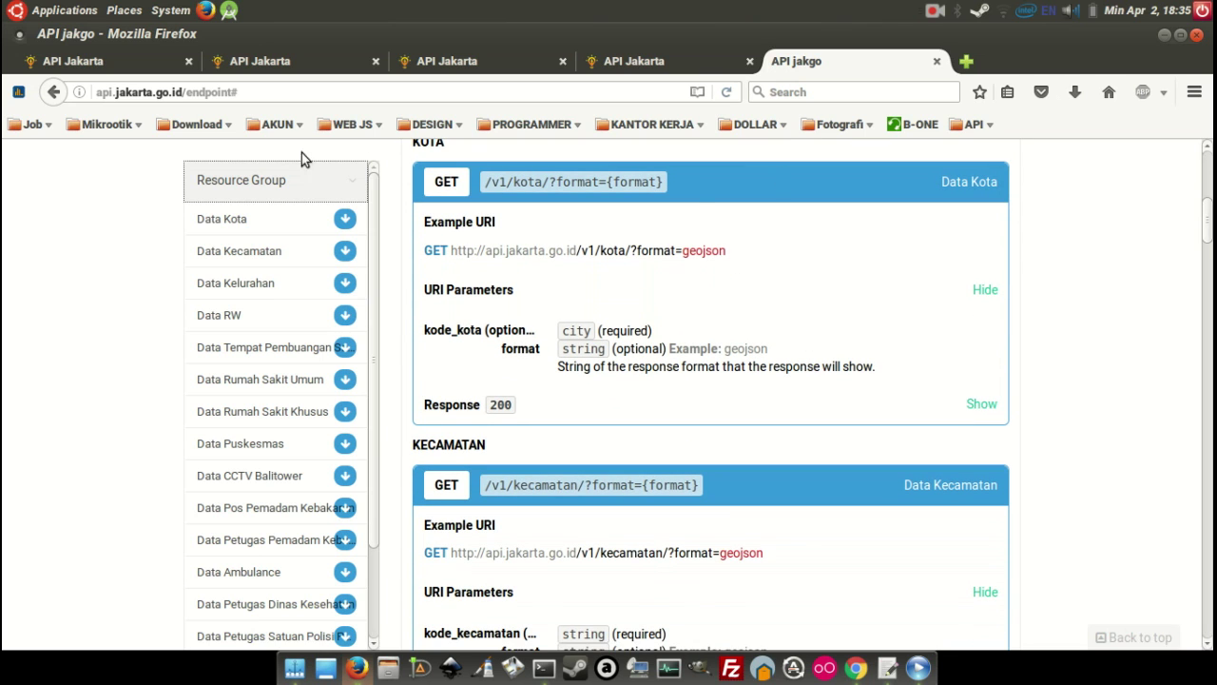
scroll(625, 272, up, 2)
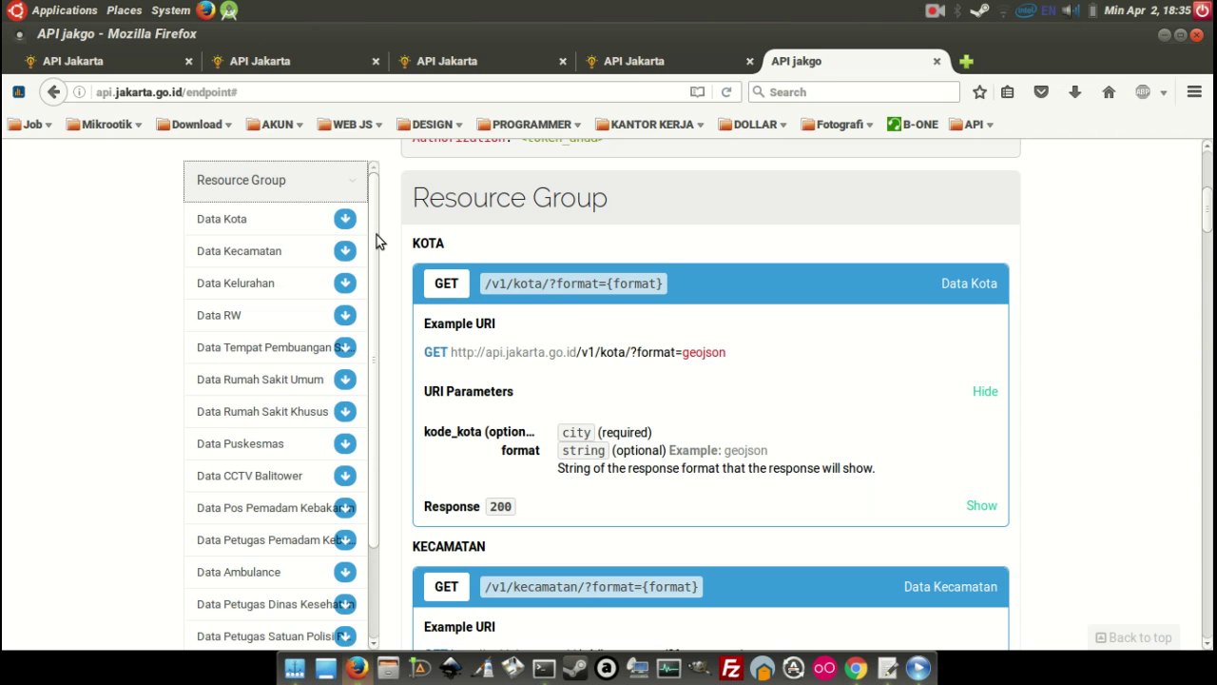
scroll(216, 367, down, 1)
Go to the Data Puskesmas endpoint in the documentation and highlight its example GET request
click(257, 399)
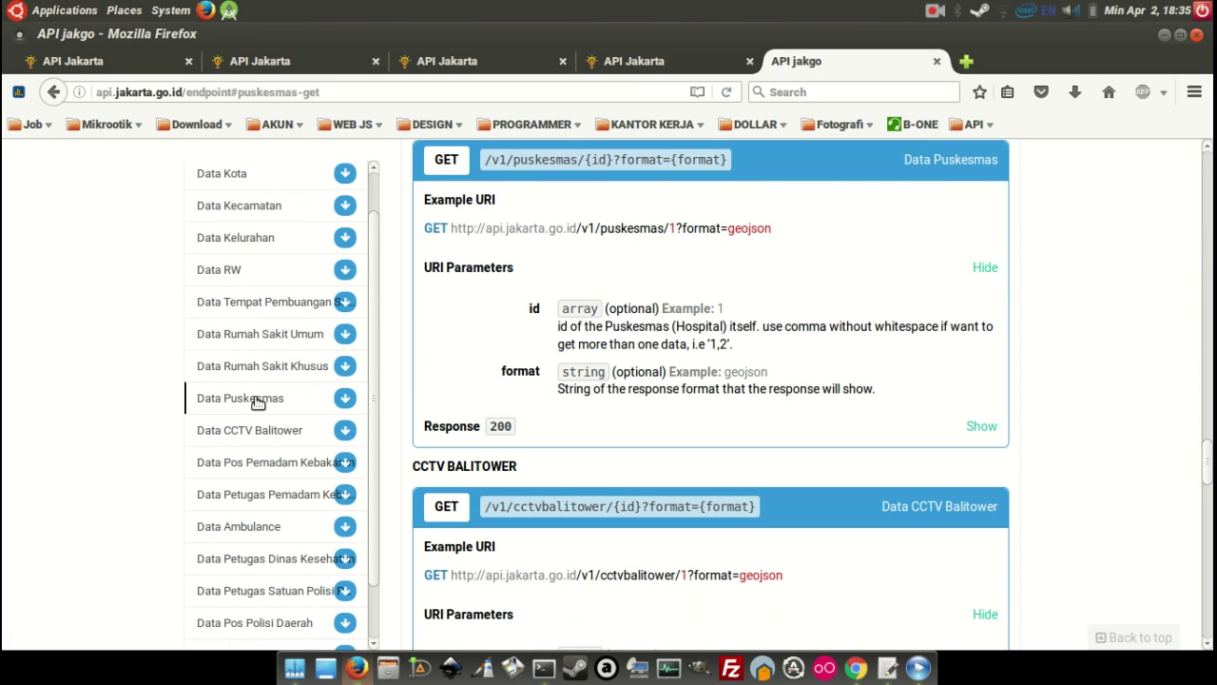
scroll(863, 374, up, 2)
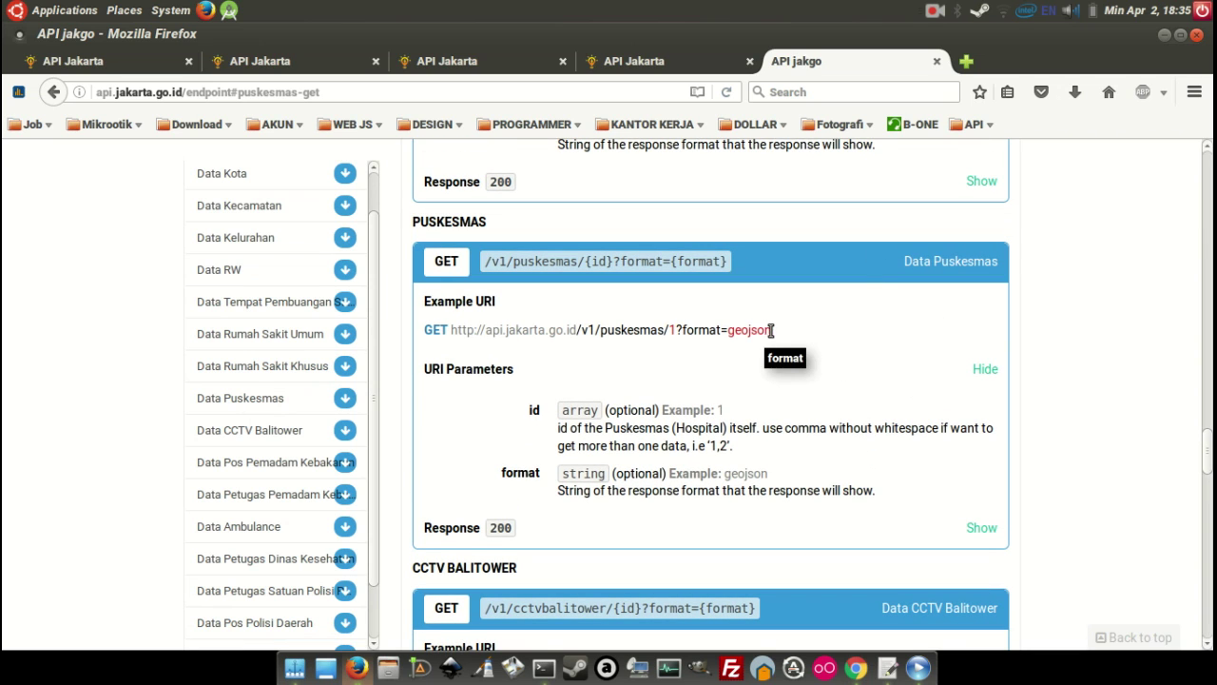
drag(771, 330, 426, 330)
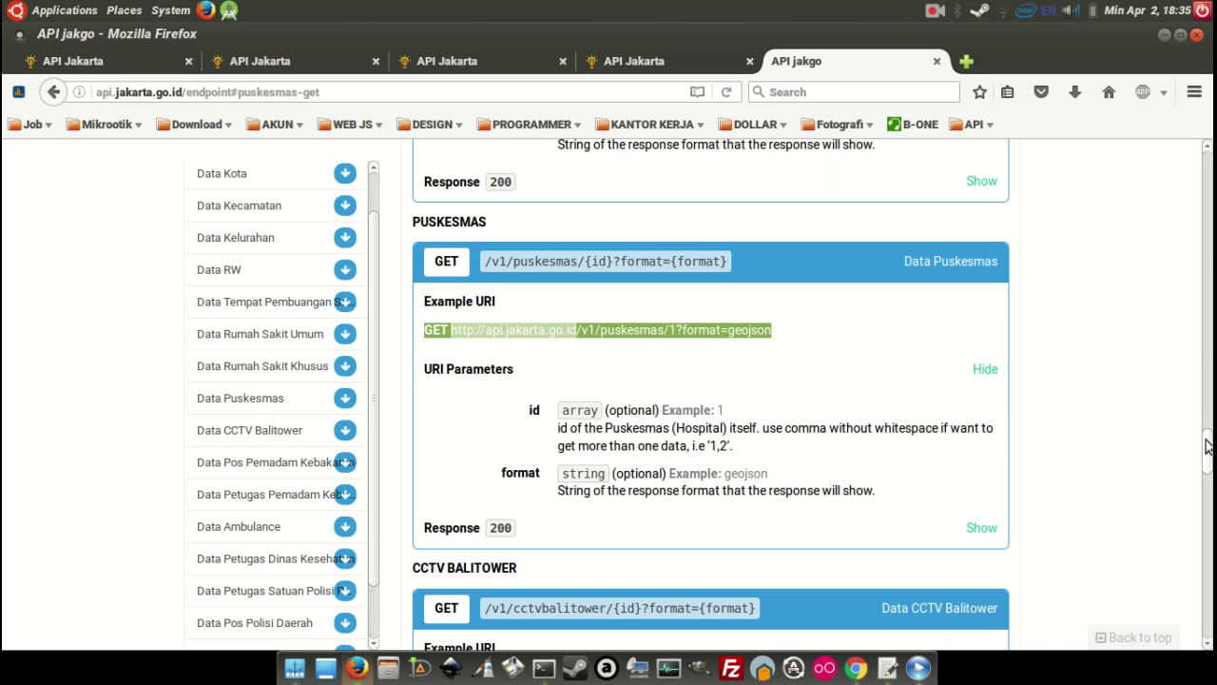
Highlight the Authorization header sample in the documentation and the token in the Bagi Pukesmas details, and return to the documentation
drag(1206, 451, 1184, 123)
scroll(609, 466, down, 1)
drag(615, 442, 407, 447)
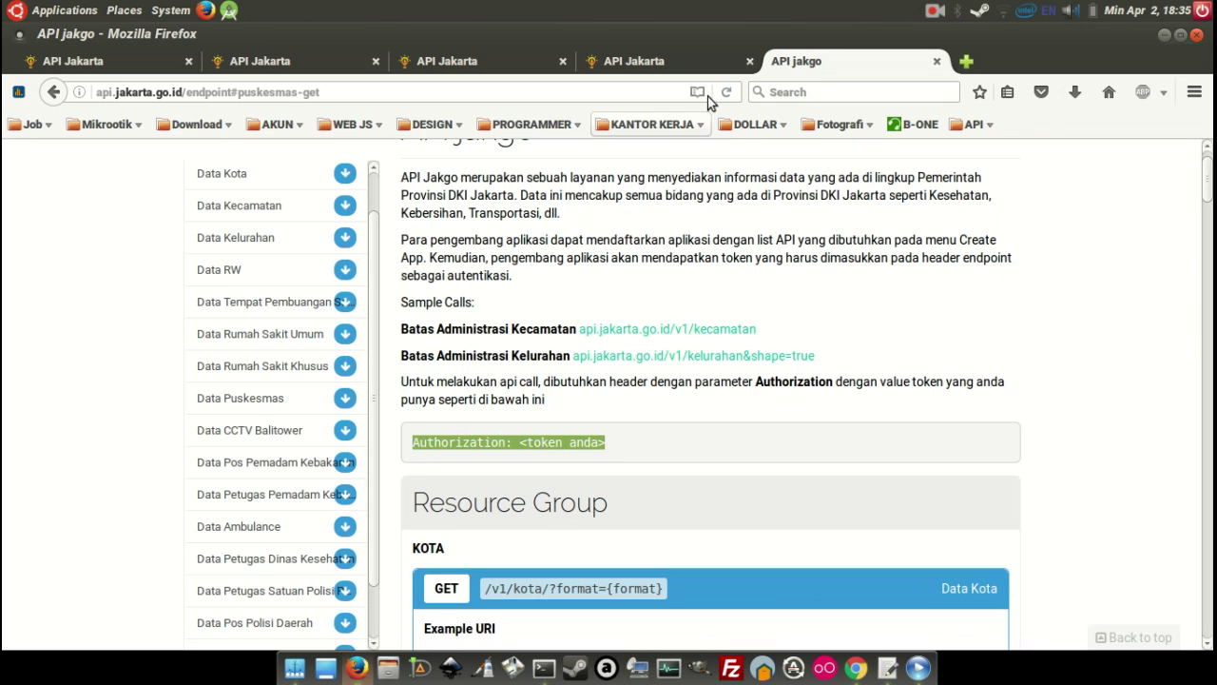
click(313, 68)
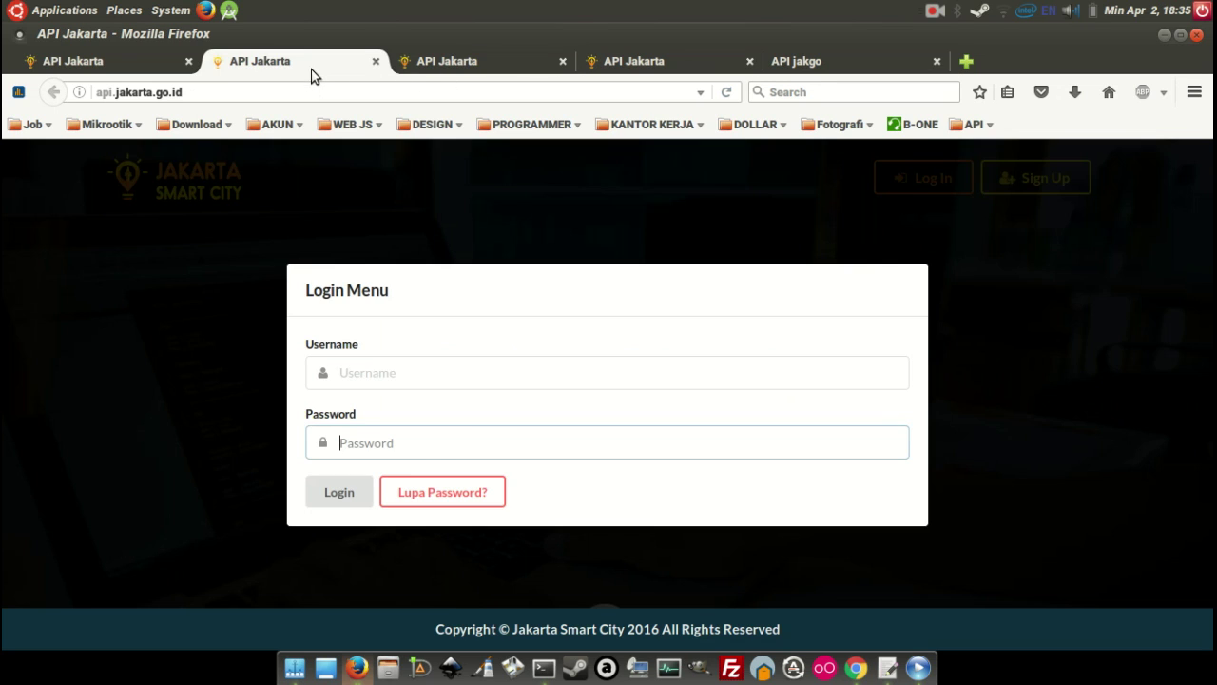
click(458, 57)
drag(411, 427, 880, 430)
click(837, 66)
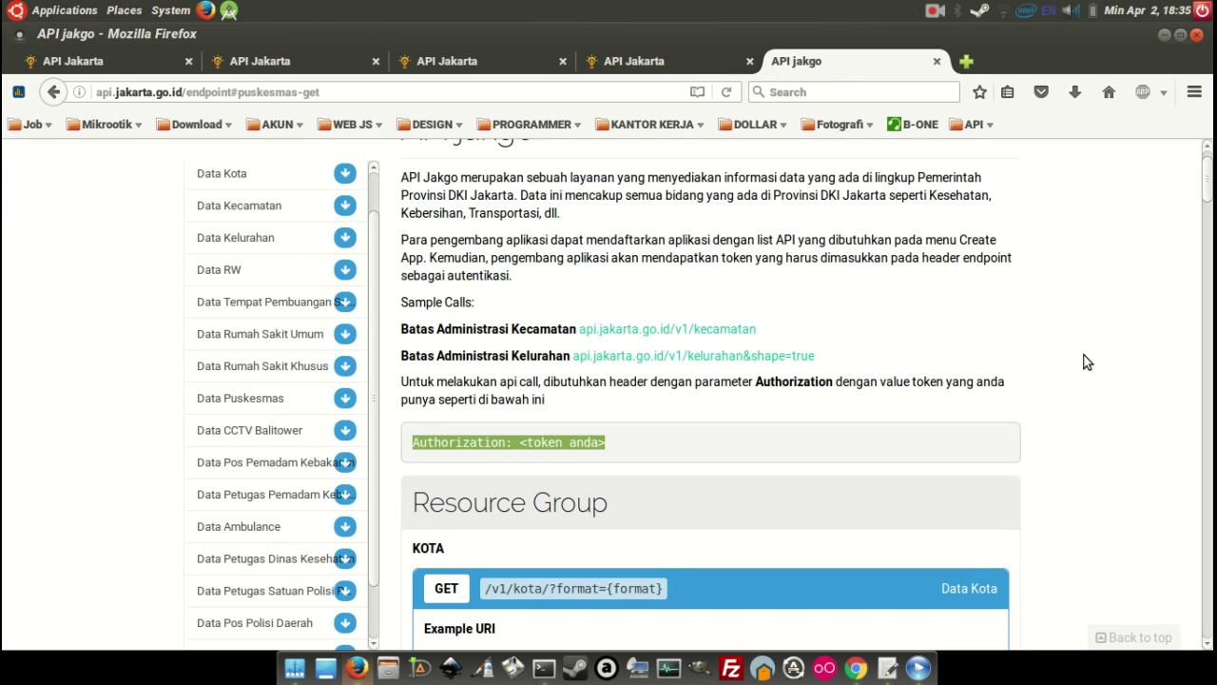
Select the Data Kota example URI in the documentation, open it in a new tab and switch to that tab
scroll(1091, 362, down, 5)
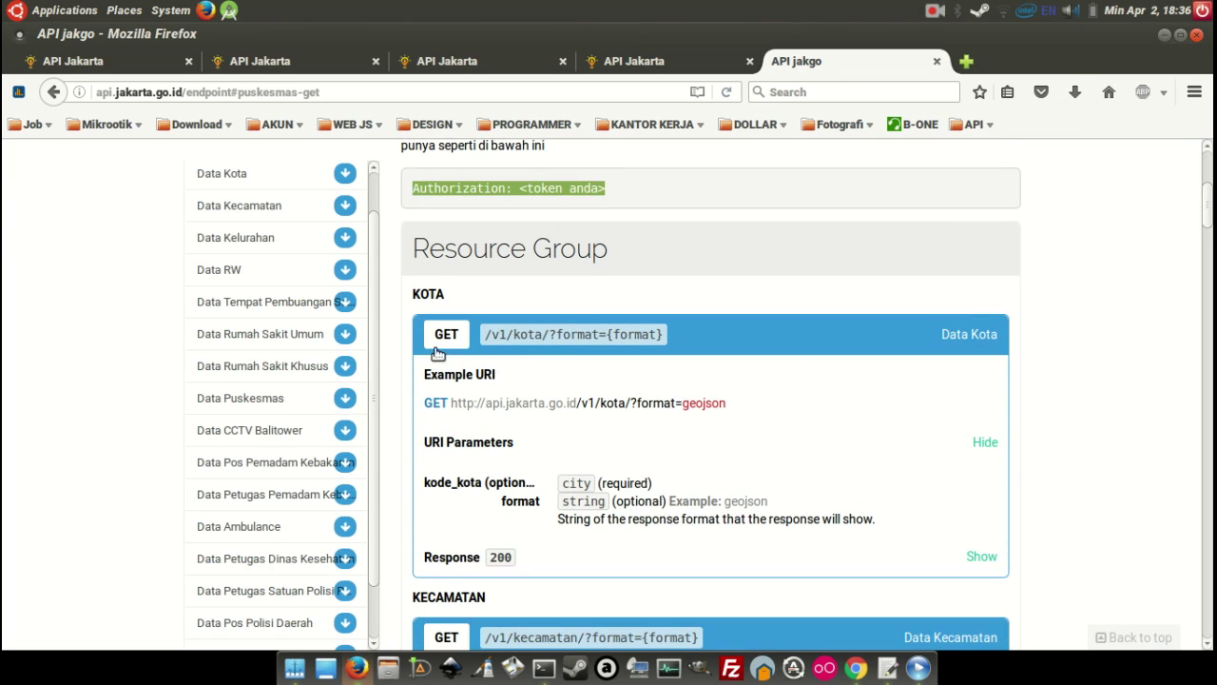
scroll(768, 394, down, 2)
drag(726, 302, 451, 307)
click(481, 307)
drag(769, 298, 488, 310)
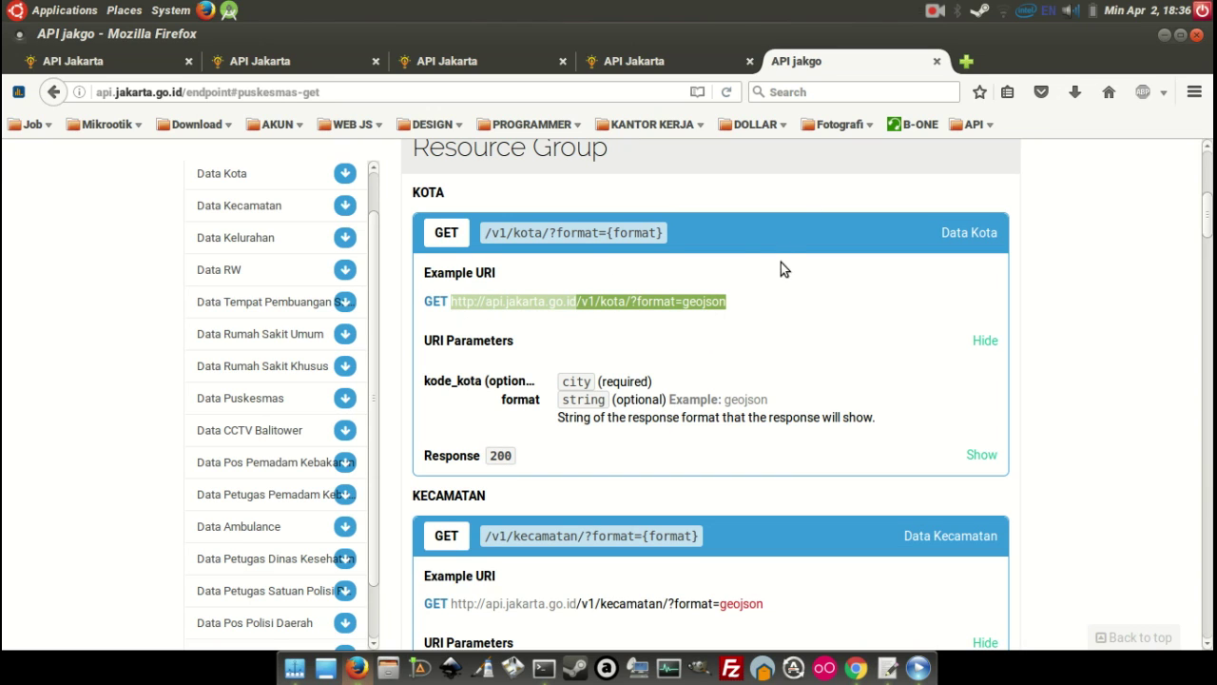
right_click(716, 298)
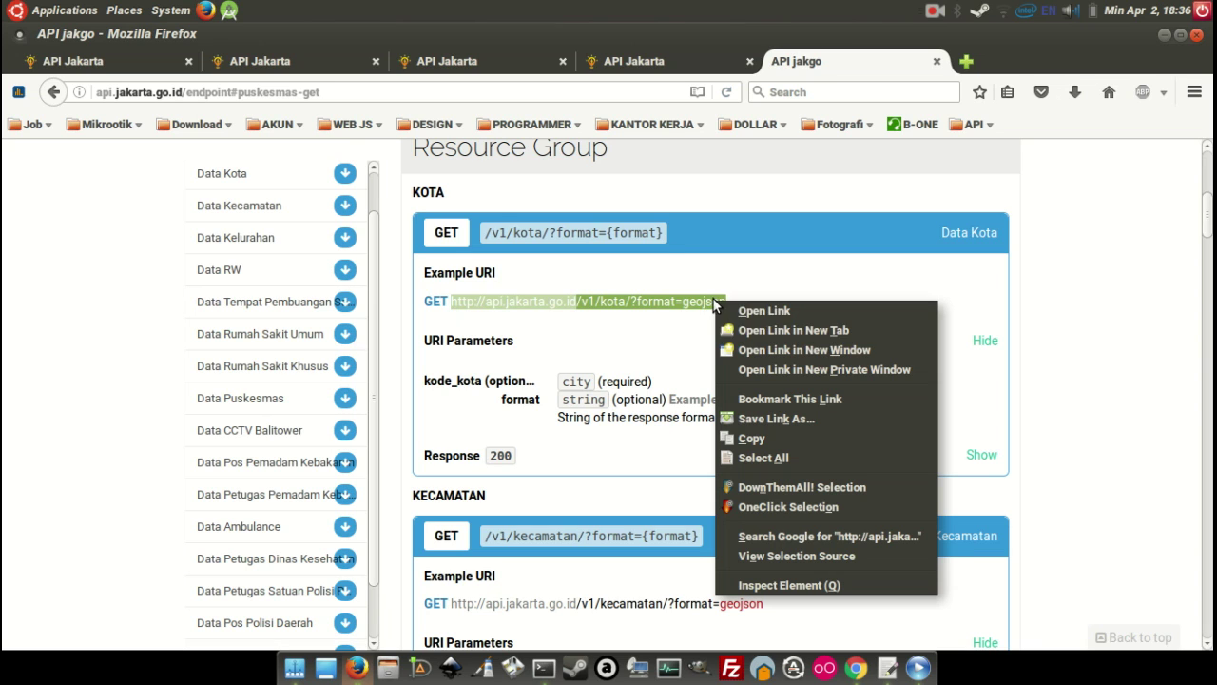
click(768, 331)
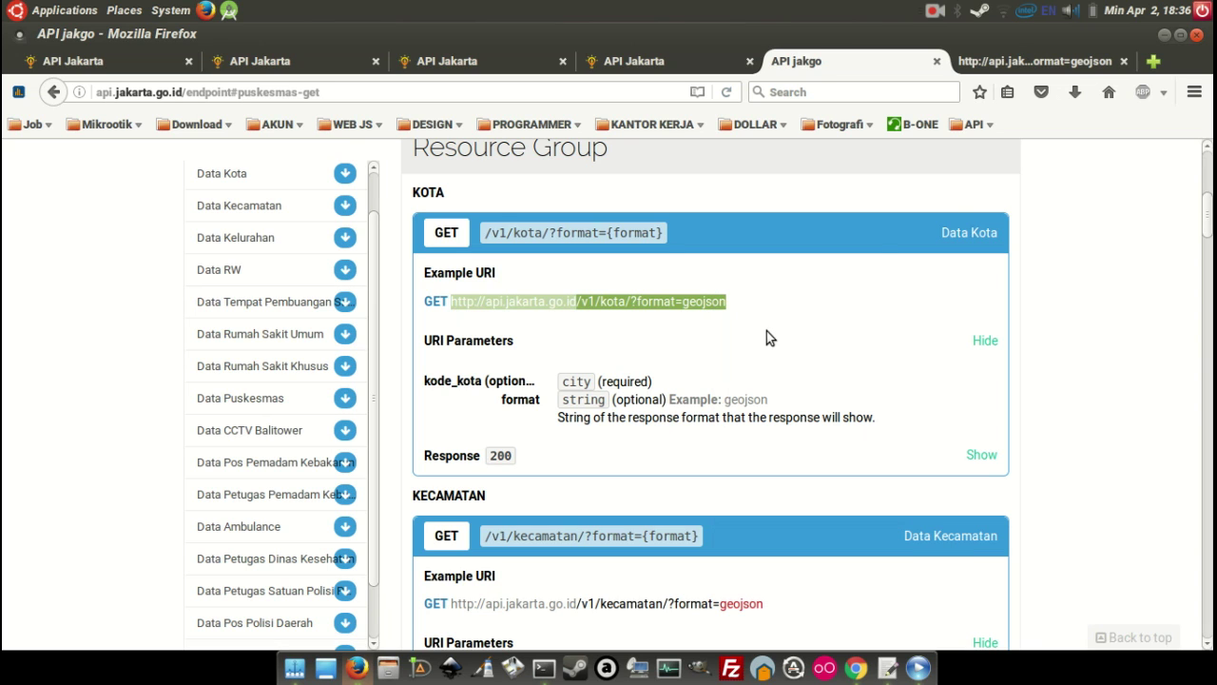
click(1043, 68)
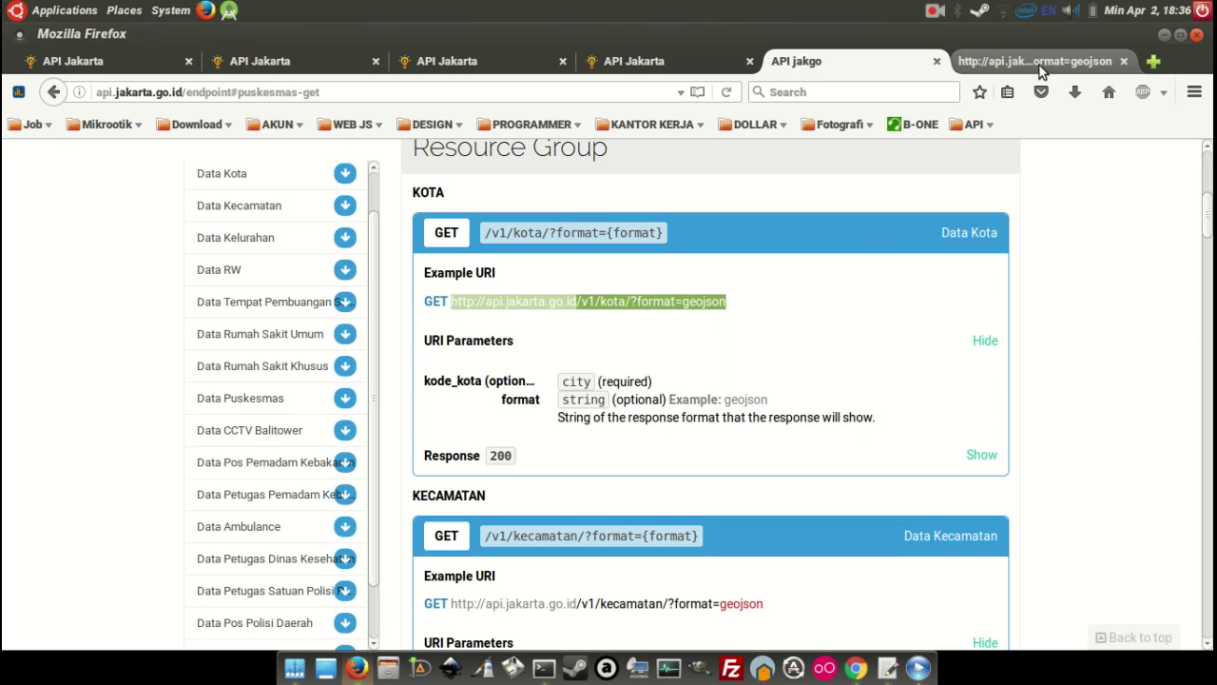
Highlight the full address of the Data Kota request, then clear the highlight
click(339, 91)
drag(339, 91, 147, 84)
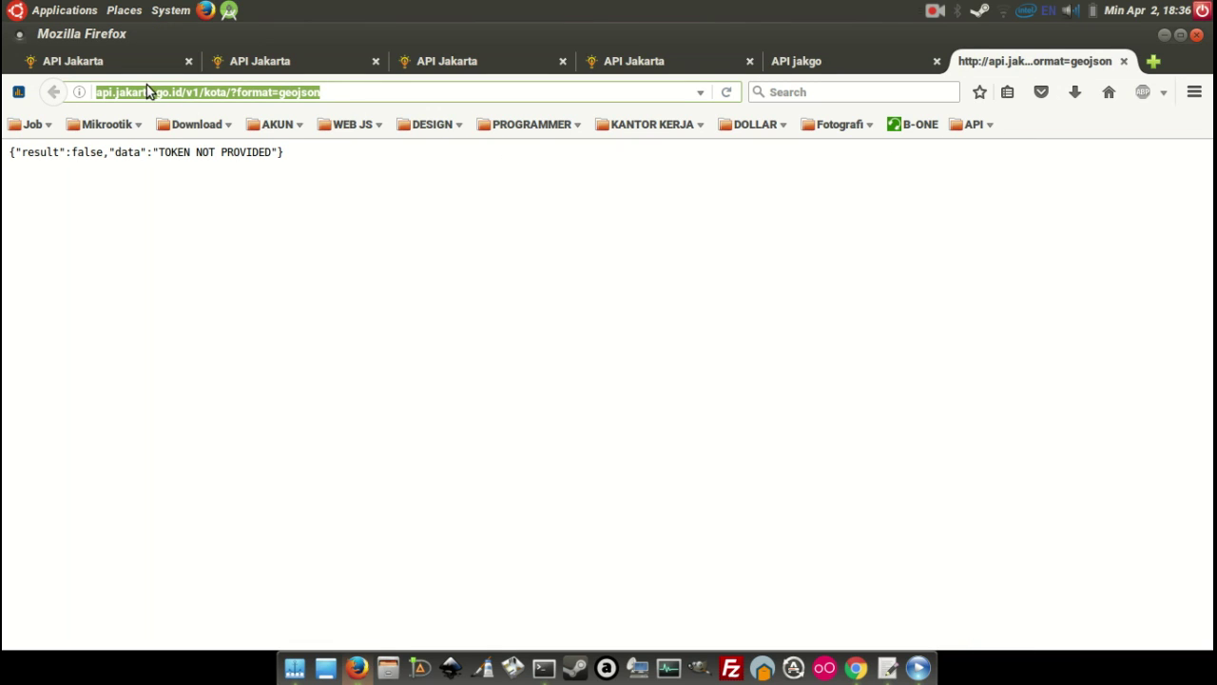
click(289, 177)
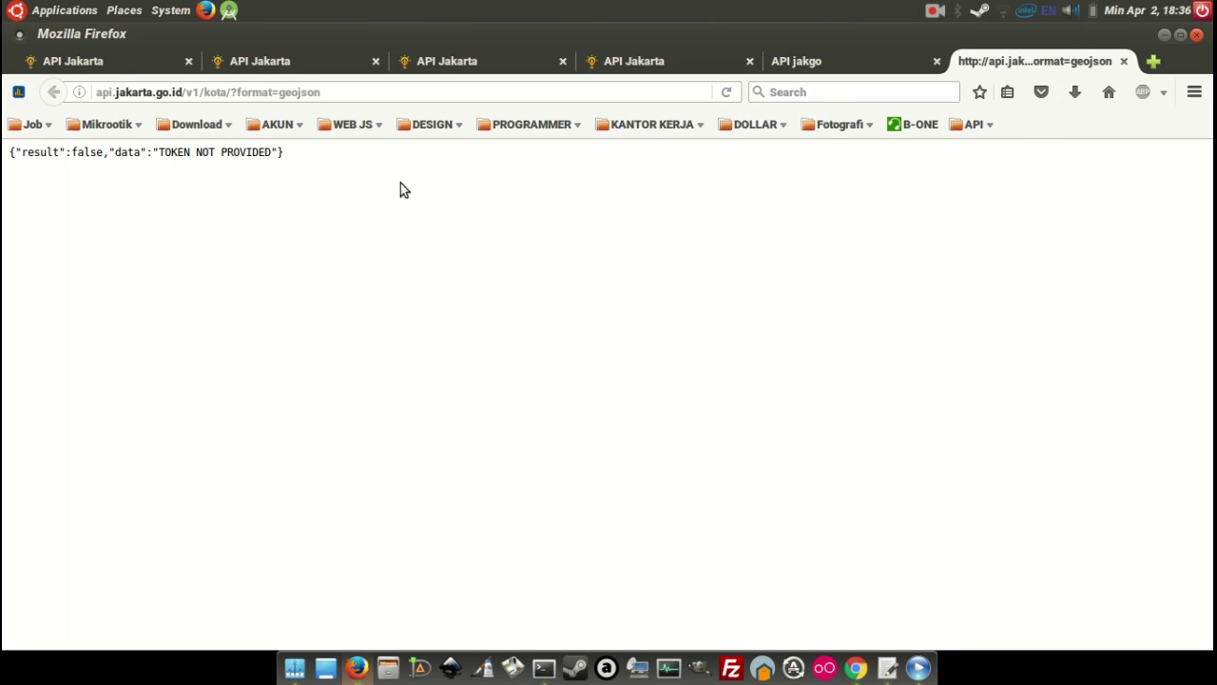
Copy the parameter name Authorization from the header sample in the API jakgo documentation
click(863, 54)
click(530, 365)
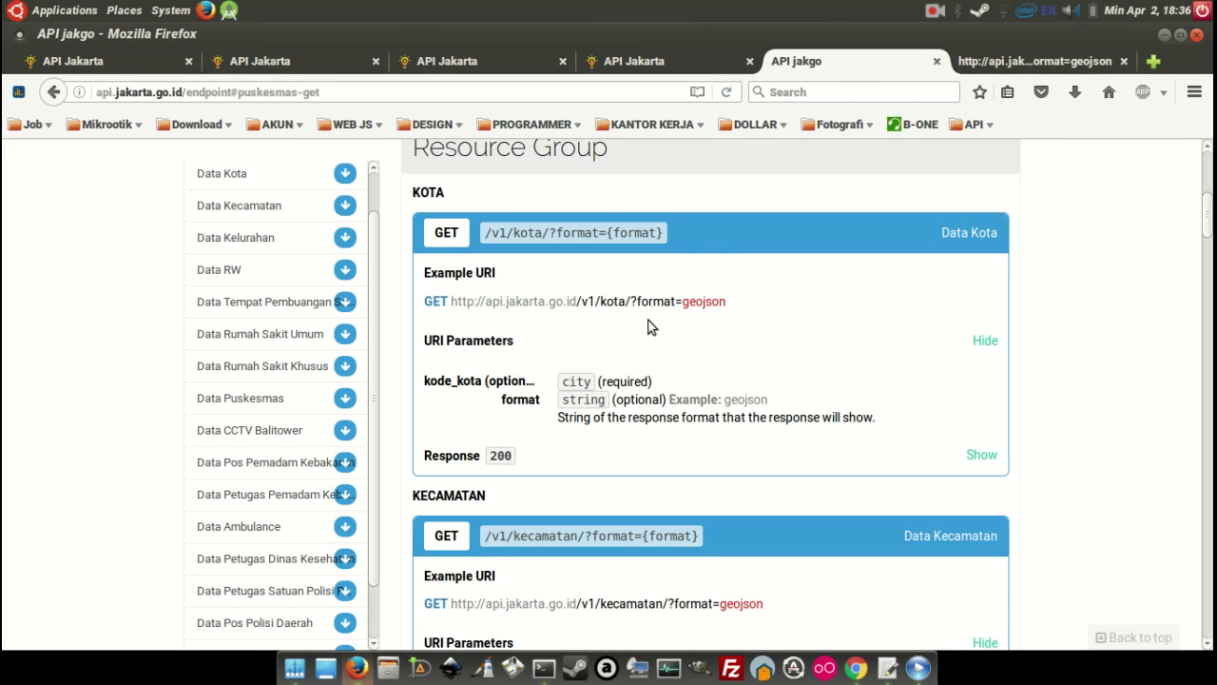
scroll(661, 343, up, 3)
drag(412, 239, 505, 239)
right_click(487, 245)
click(522, 252)
Append &Authorization= to the Data Kota request address after format=geojson, reusing the copied parameter name
click(976, 62)
click(529, 95)
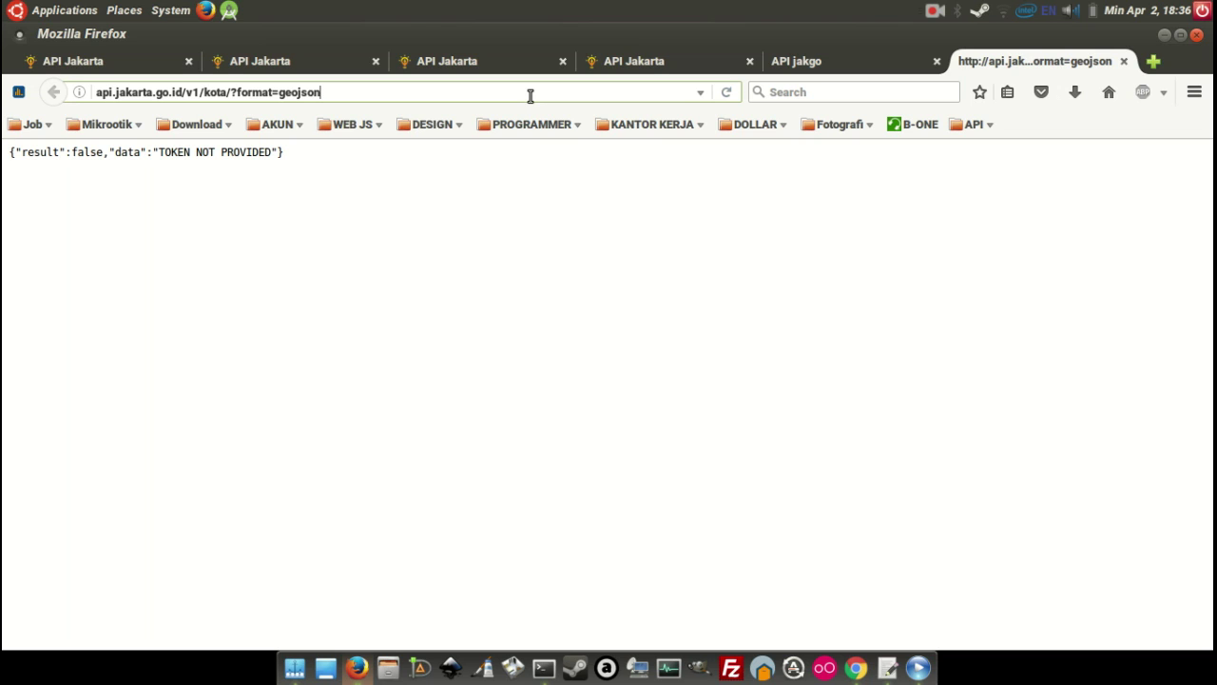
text(&)
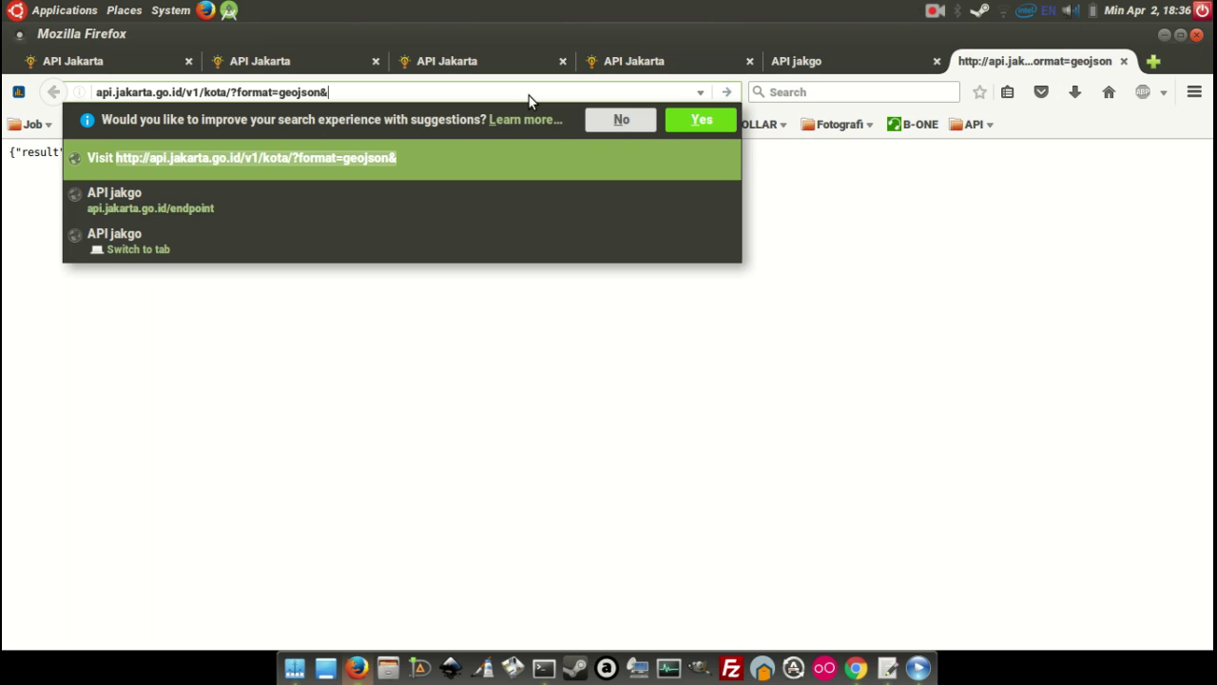
key(ctrl+v)
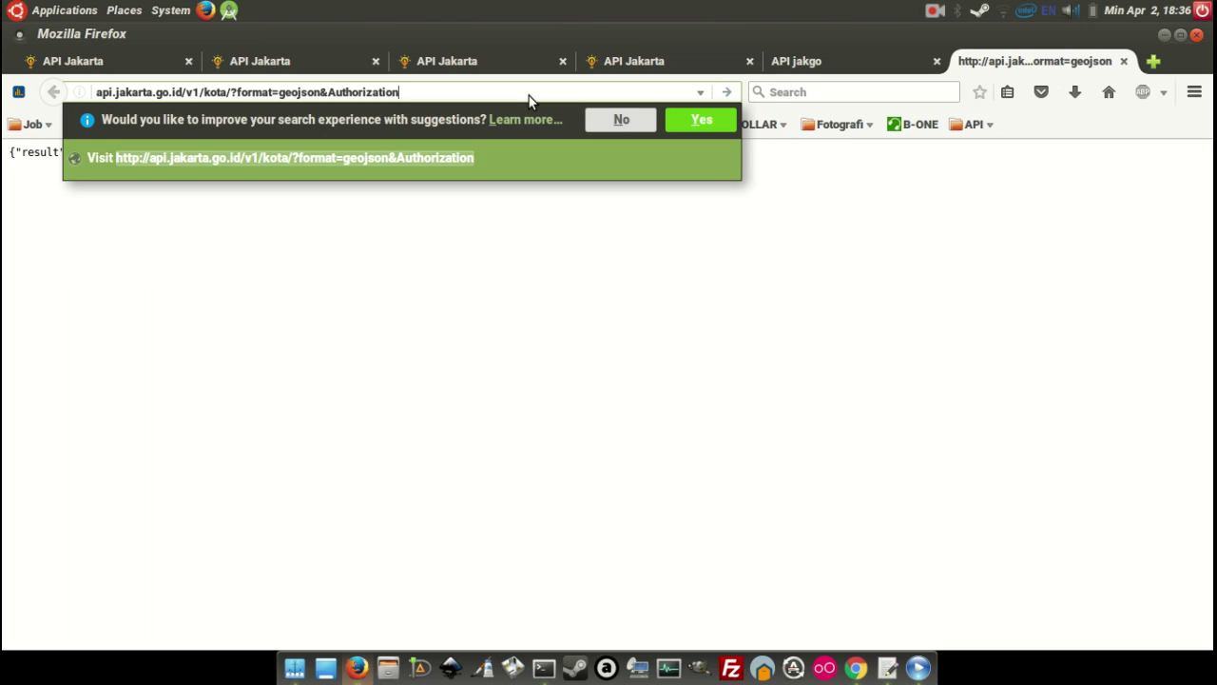
Copy the app token from the application details, paste it as the Authorization value in the Data Kota request address, and load the request
click(677, 63)
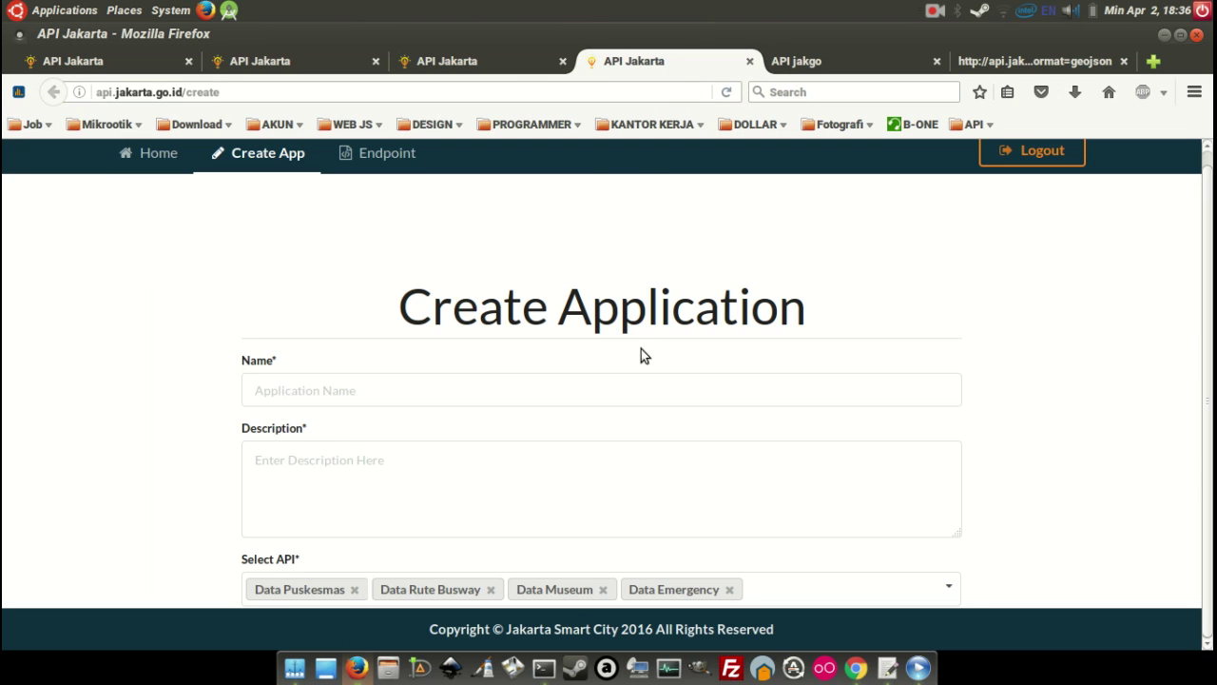
click(499, 65)
right_click(844, 427)
click(873, 437)
click(964, 59)
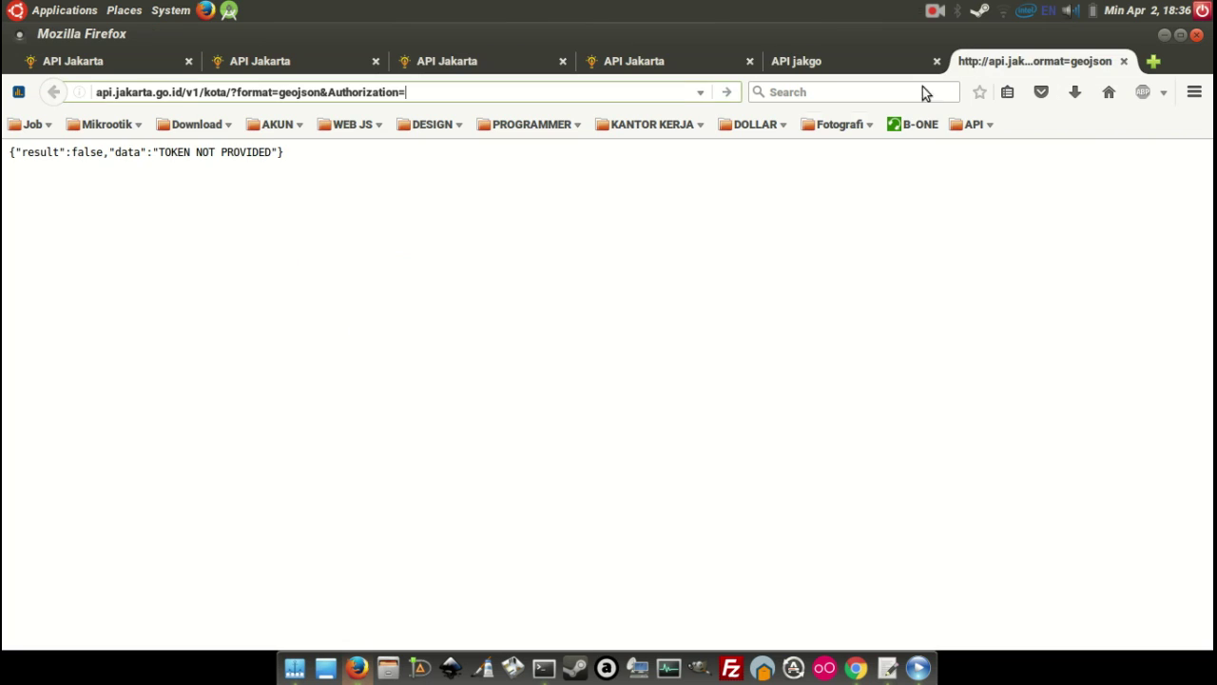
key(ctrl+v)
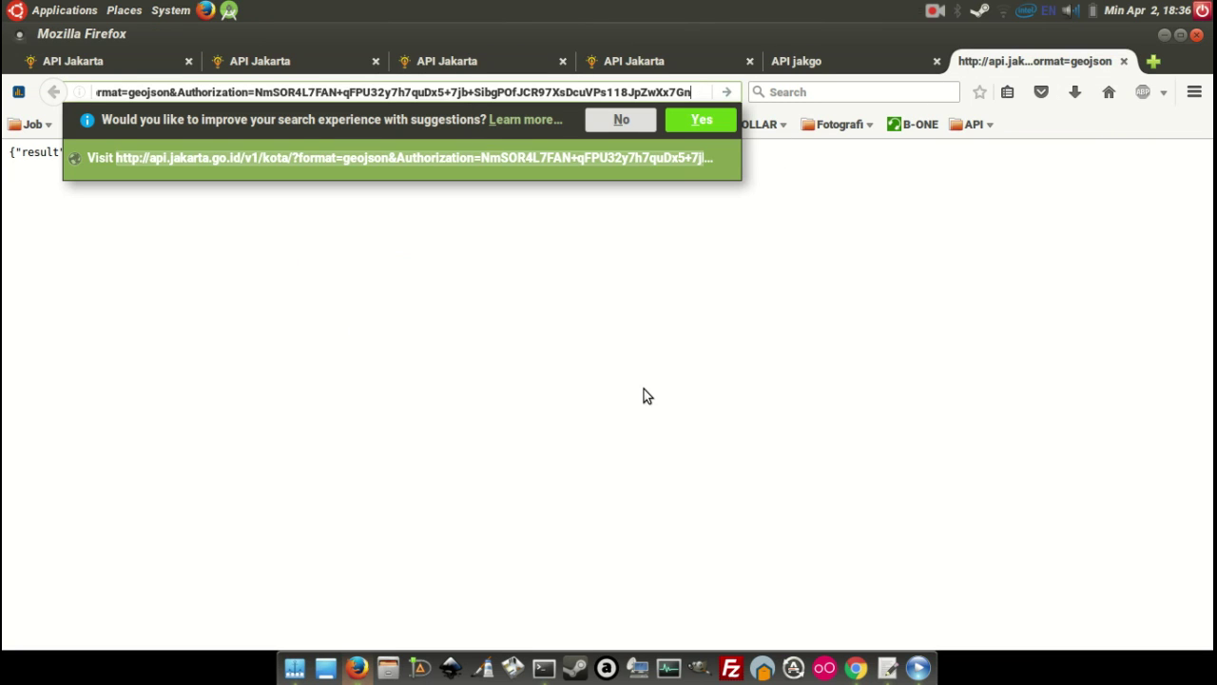
key(Return)
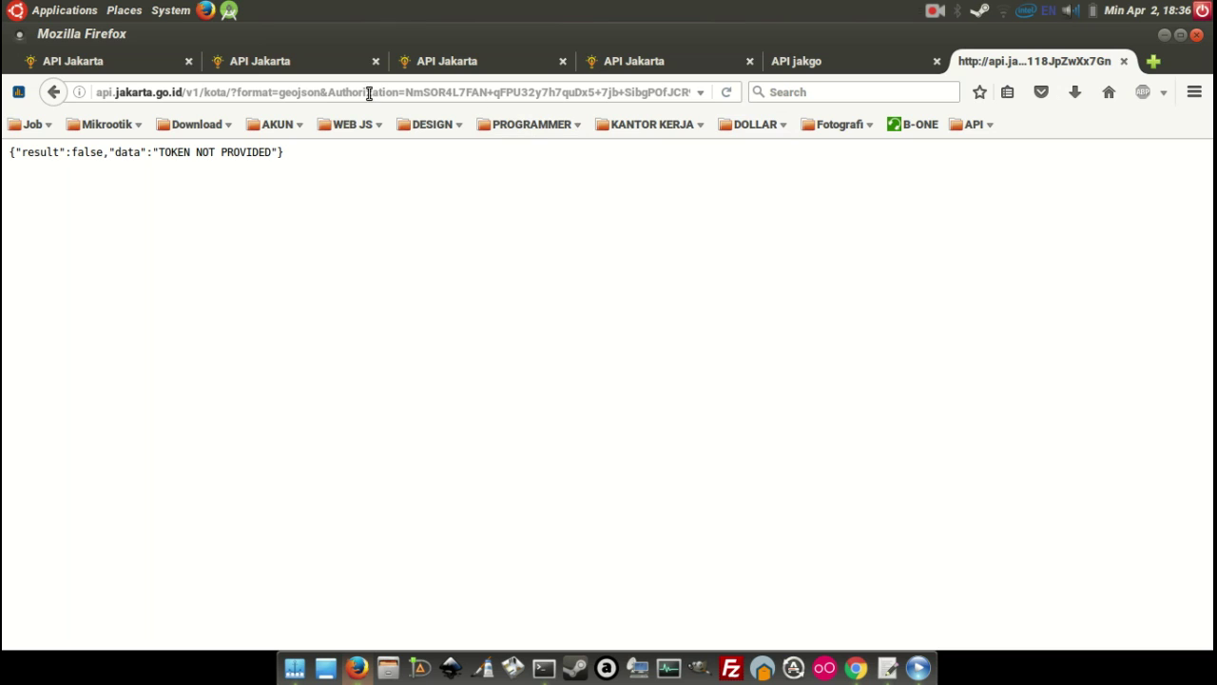
Highlight the Authorization parameter with its token in the request address and return to the API jakgo documentation
drag(325, 88, 758, 127)
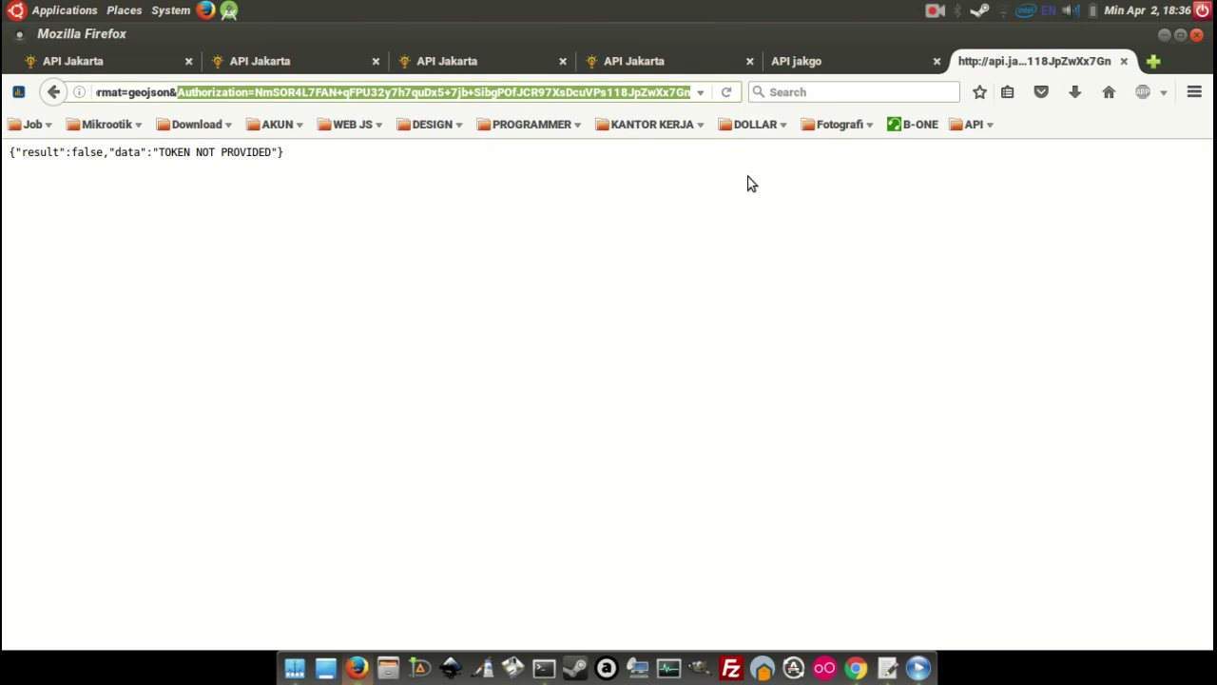
click(894, 60)
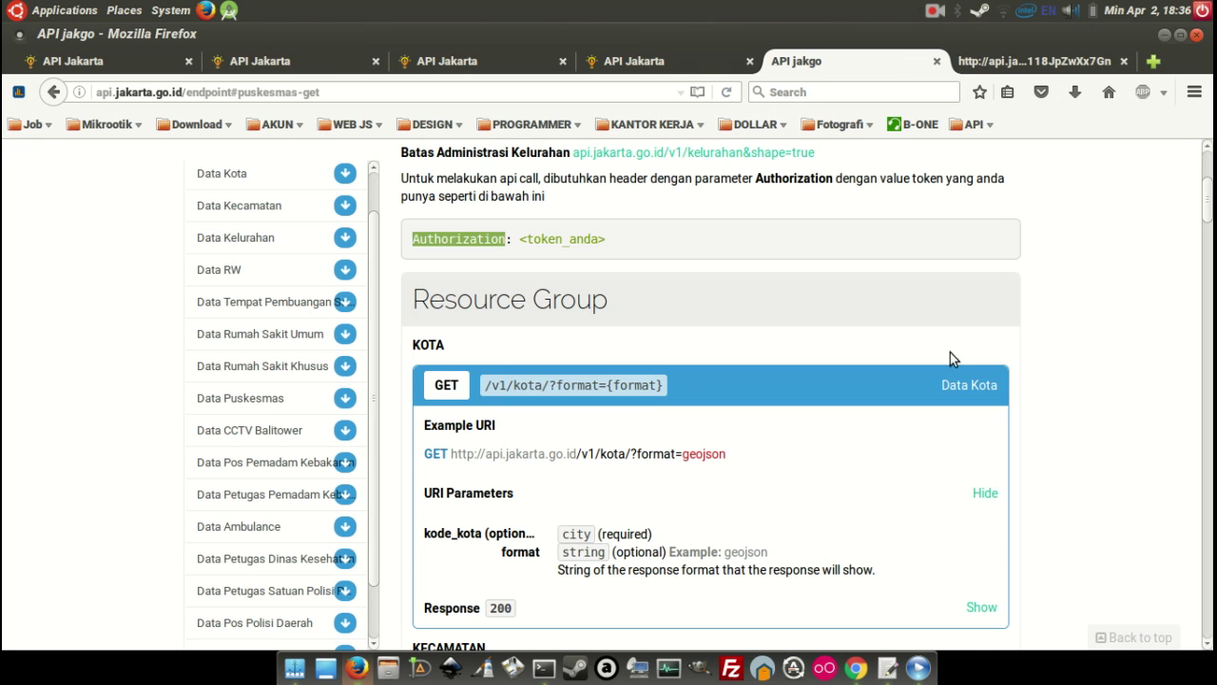